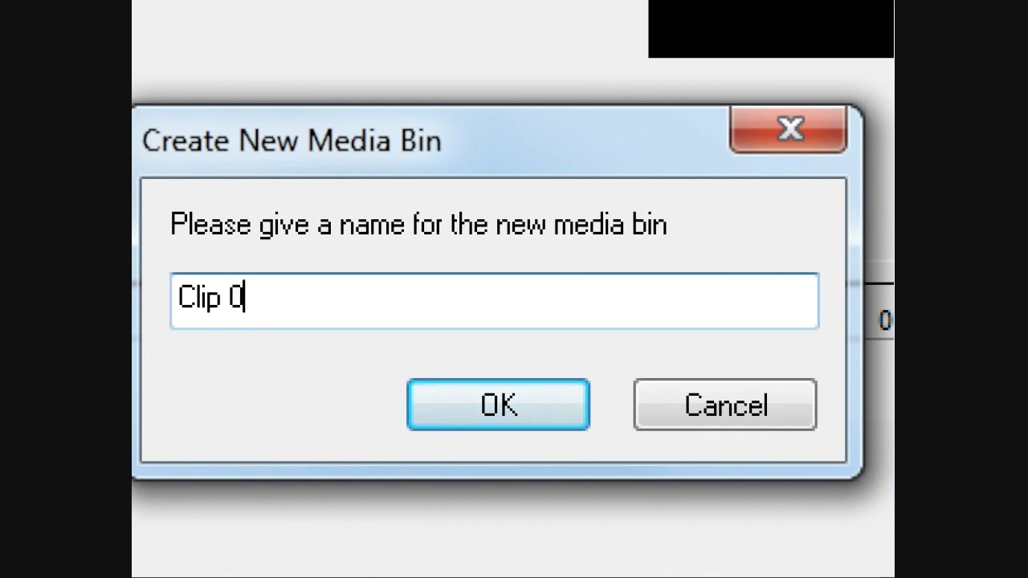
Step: Create a media bin named Clip 001 and import Clip 12, 16, 17, 18 and 26 into it from Sample Videos
key(Return)
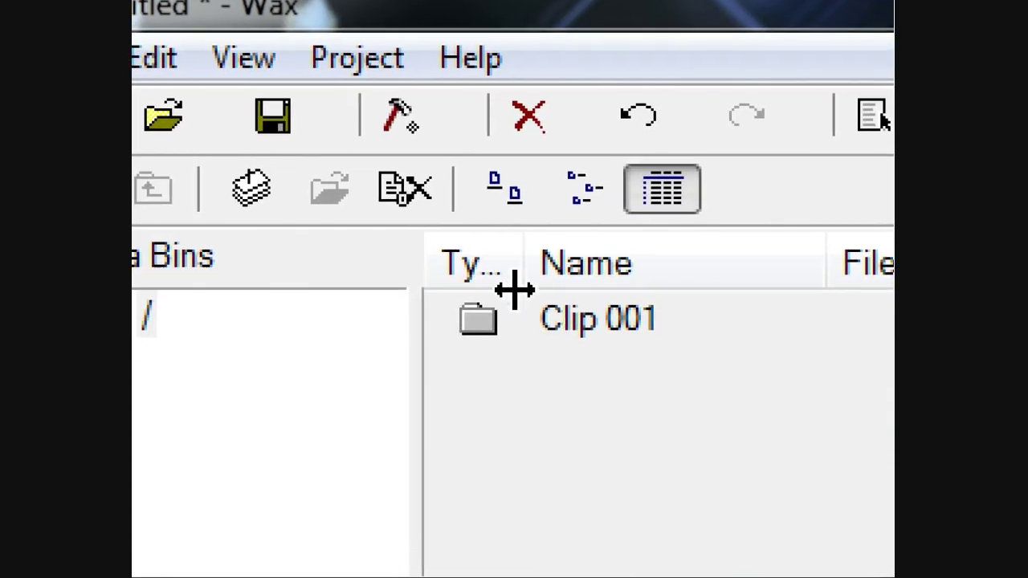
double_click(514, 288)
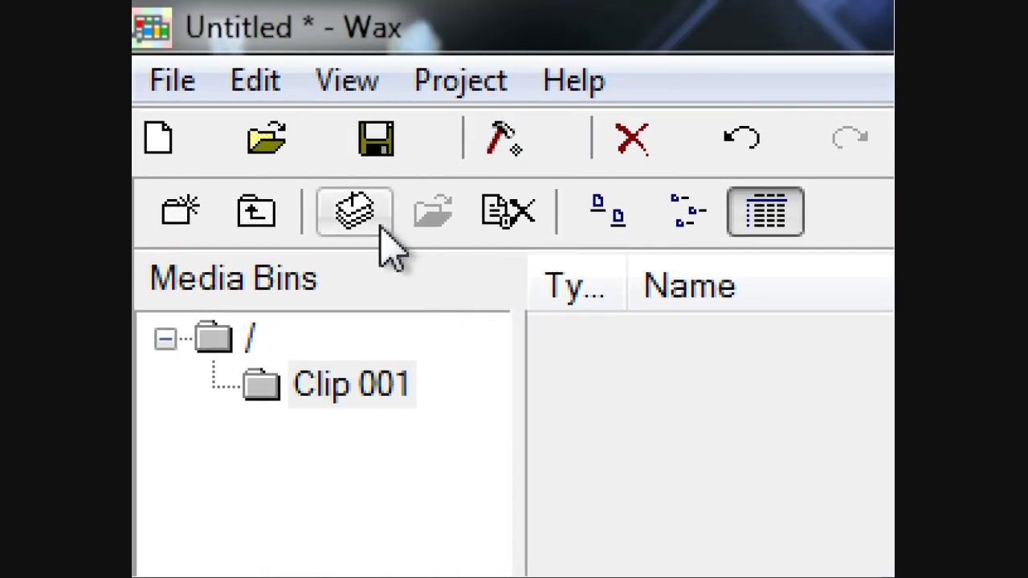
click(374, 227)
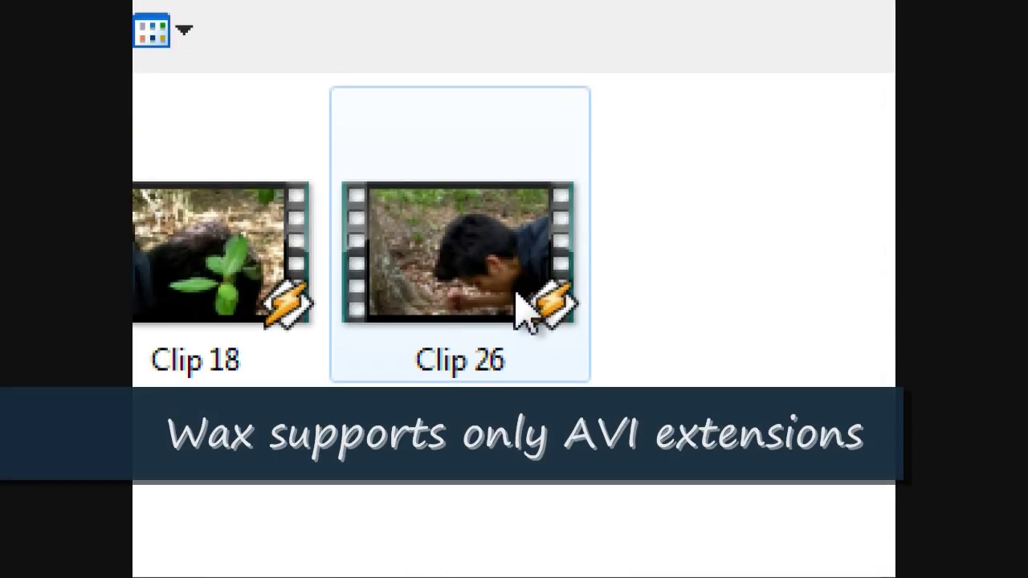
click(528, 310)
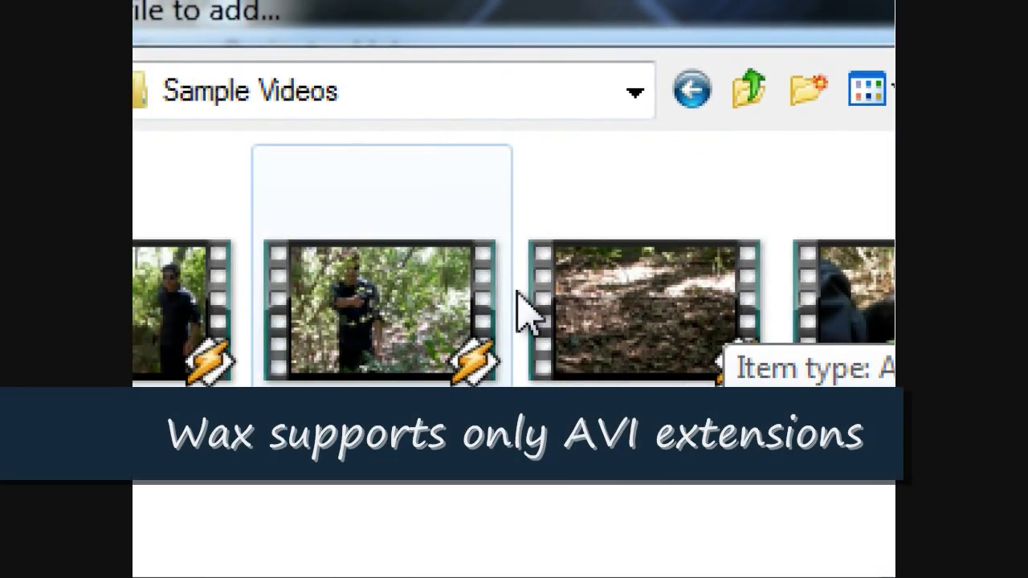
click(206, 320)
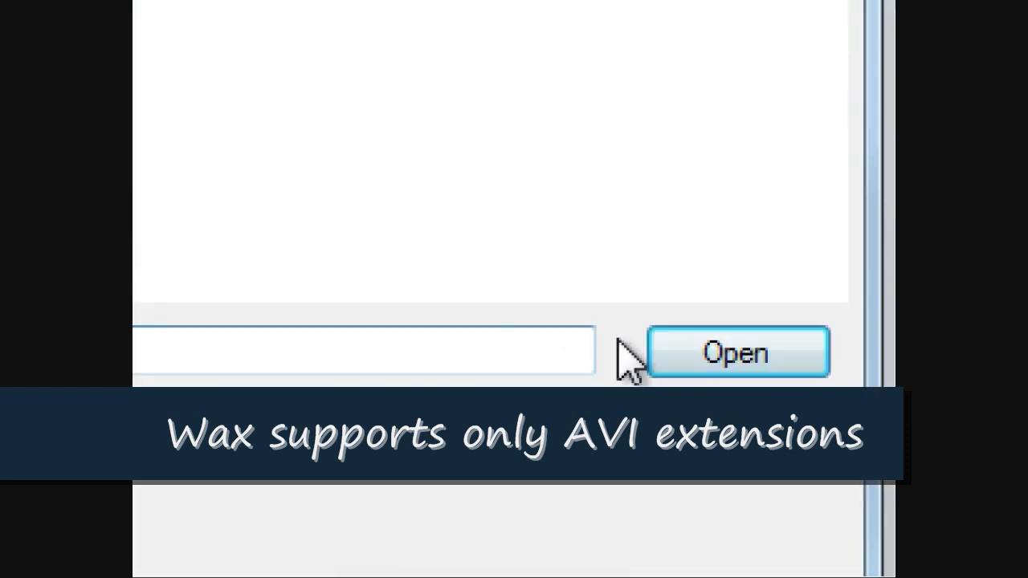
click(709, 334)
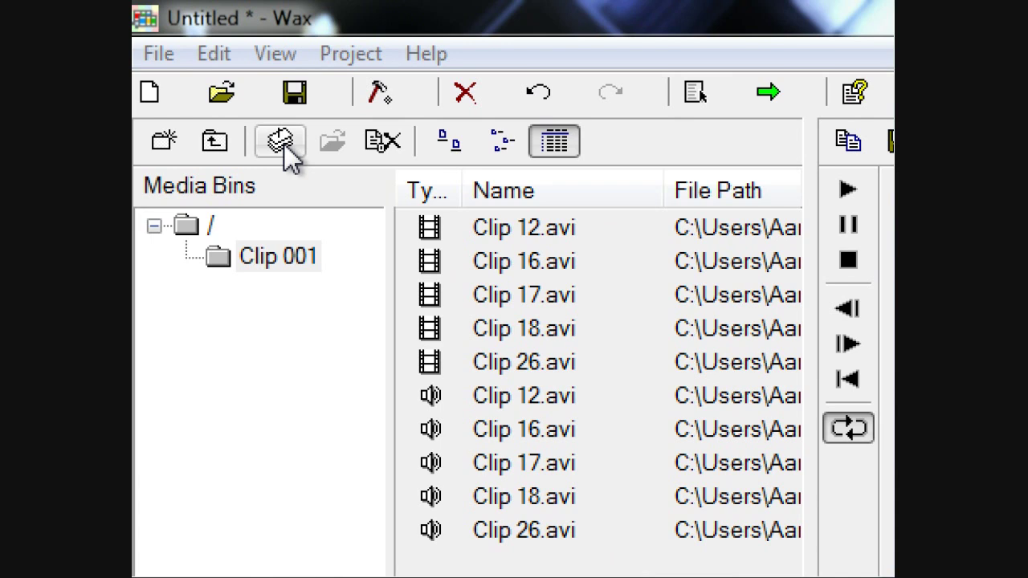
Step: Create an Audio bin inside Clip 001 and move all the audio clips into it
click(165, 145)
text(Audio)
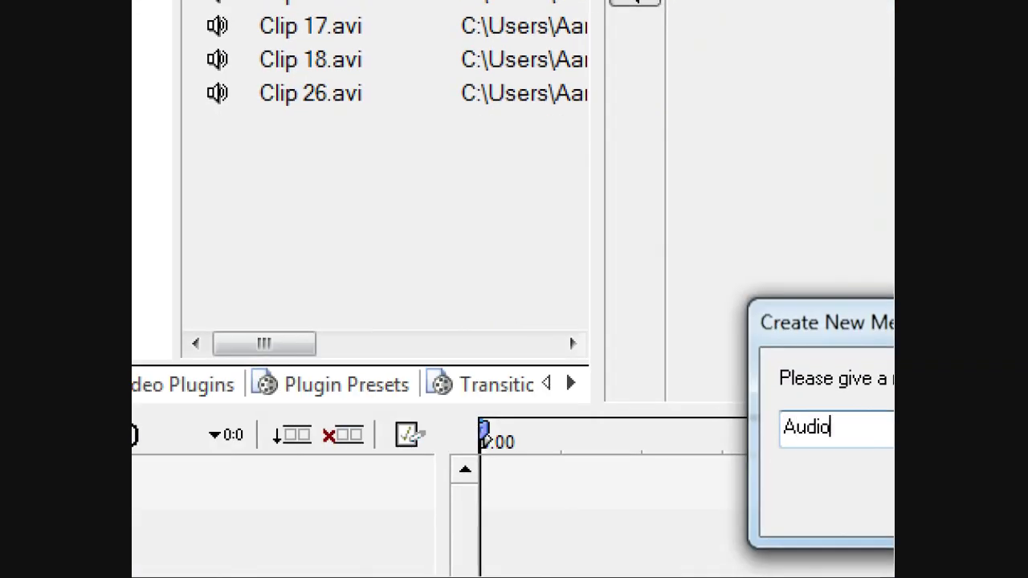
key(Return)
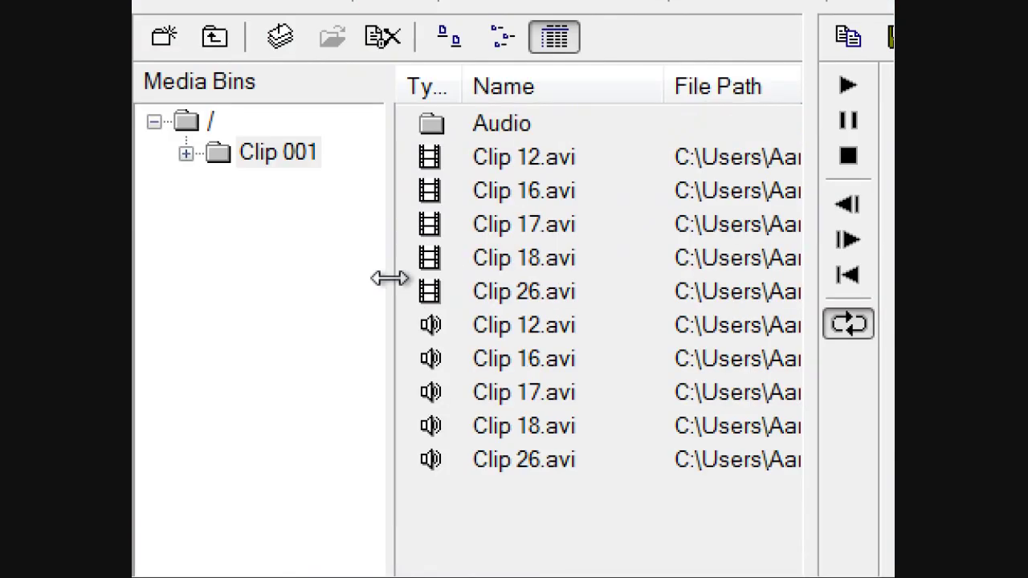
click(503, 290)
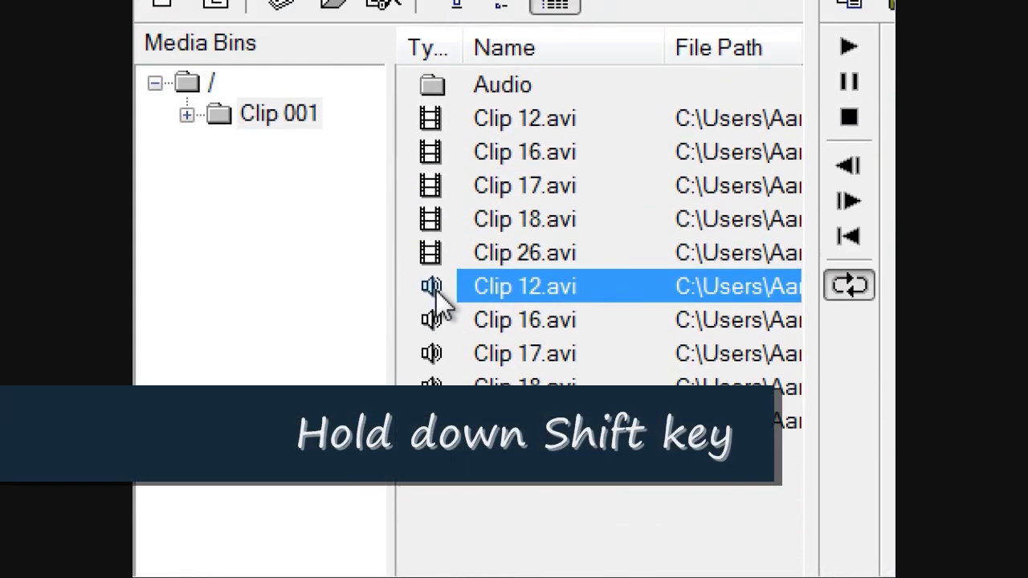
shift+click(514, 292)
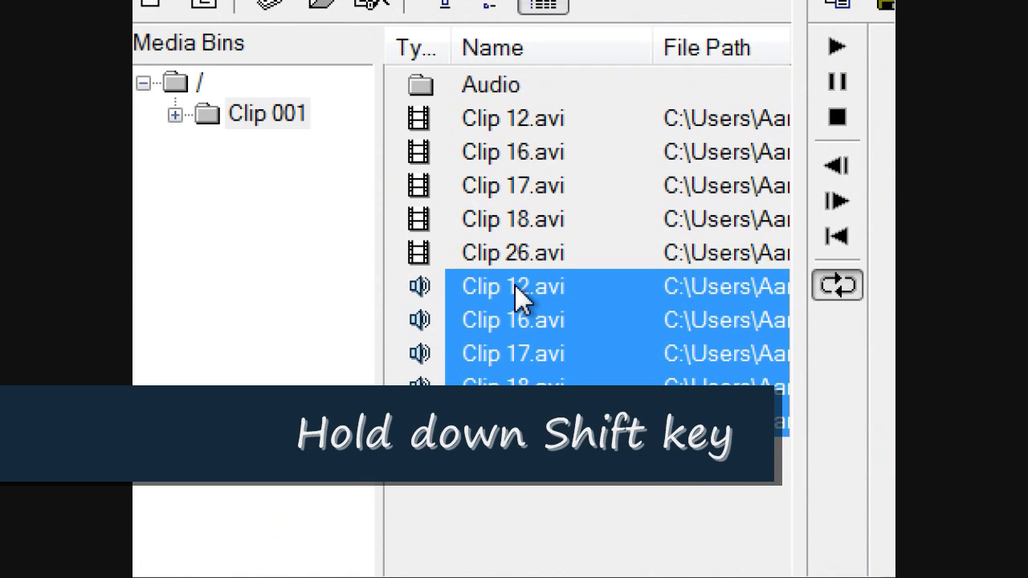
drag(515, 285, 486, 86)
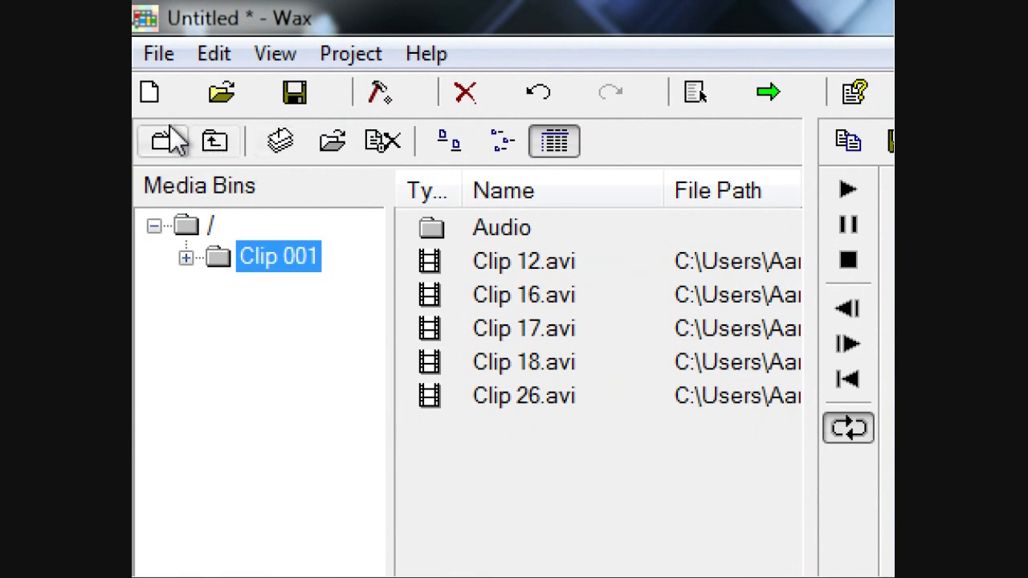
Step: Create a Video bin inside Clip 001, move the video clips into it, and open it
click(173, 141)
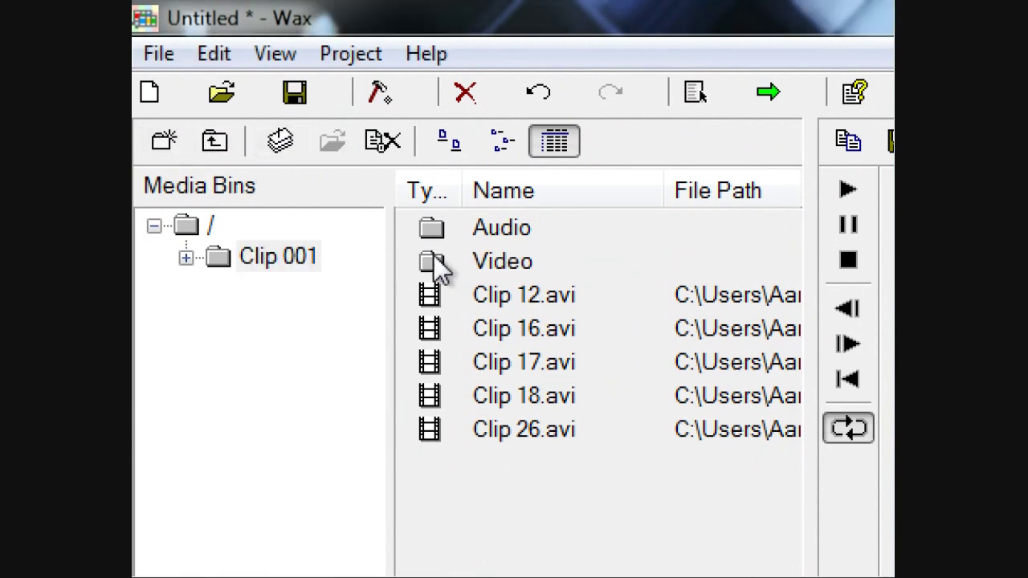
click(523, 295)
shift+click(524, 430)
drag(556, 346, 508, 271)
double_click(507, 268)
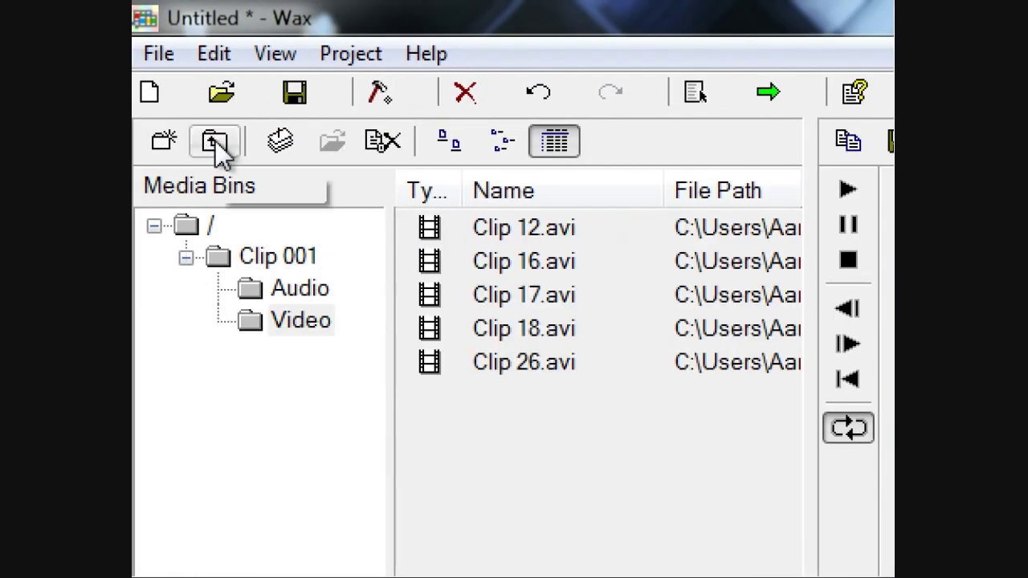
Step: Go up from the Video bin through its parent bins and view the Audio and Video bins' contents
click(216, 141)
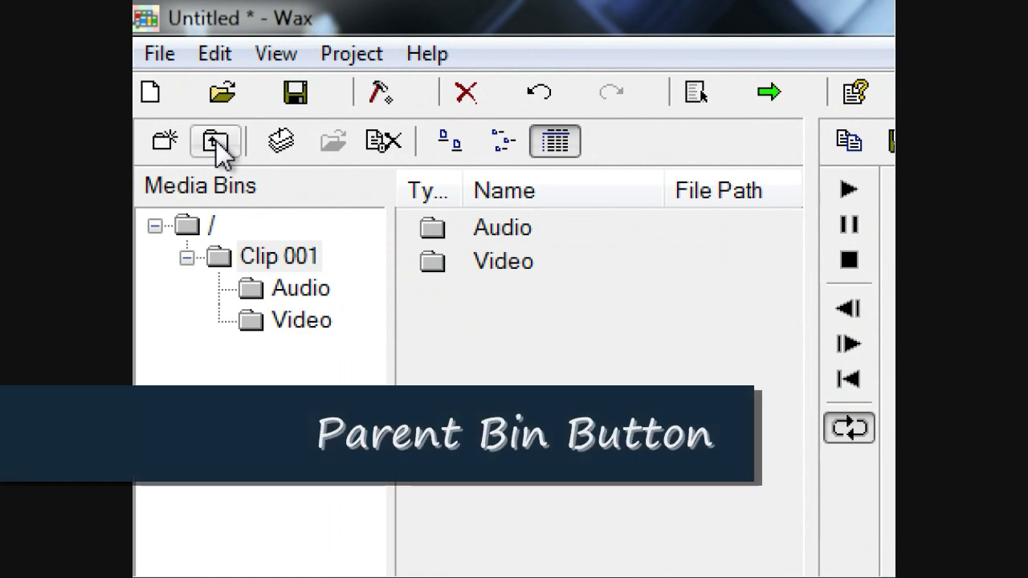
click(215, 140)
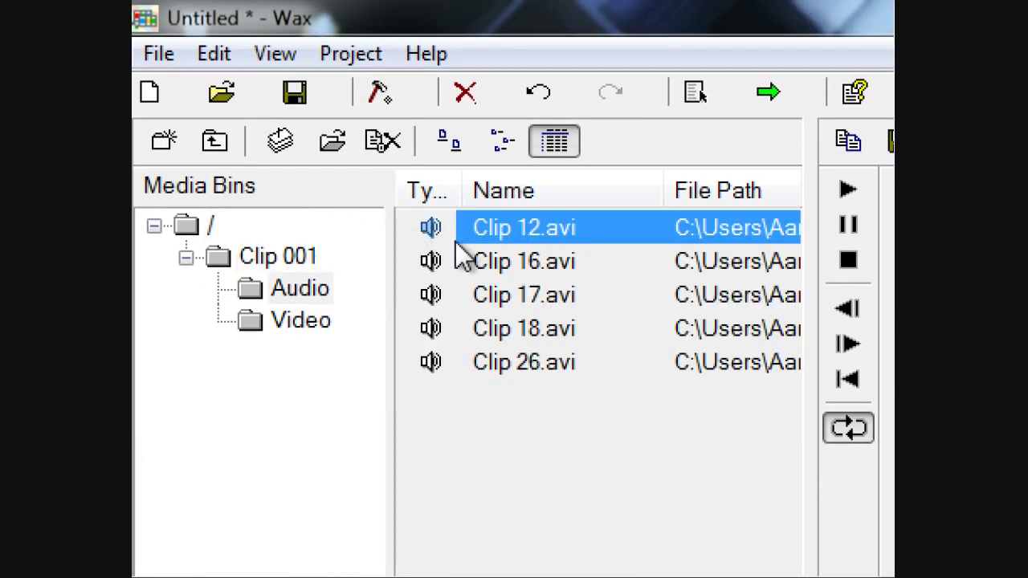
click(238, 141)
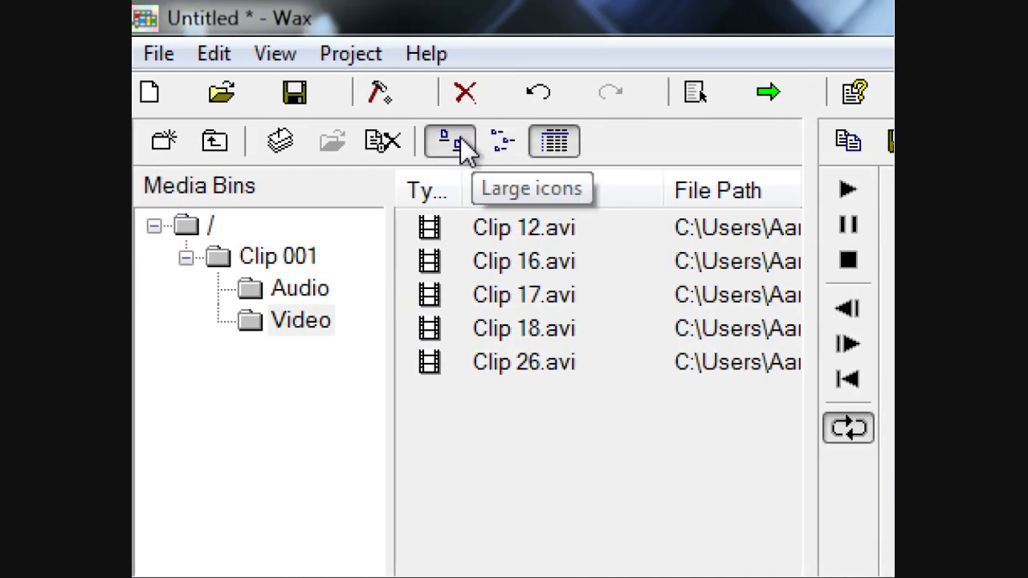
Step: Cycle the Video bin's clip list through the large icons, small icons and details views
click(452, 143)
click(508, 149)
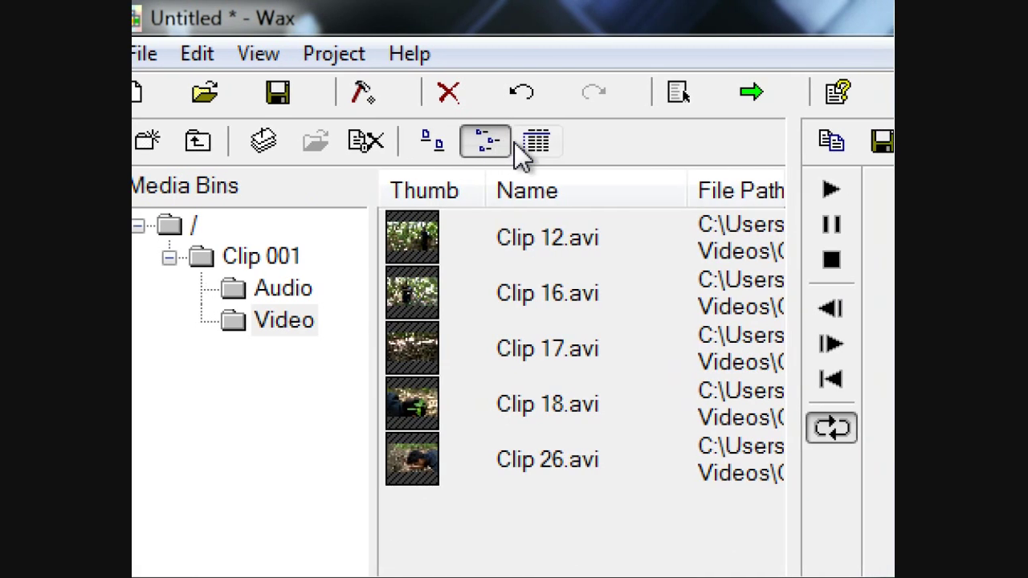
click(540, 150)
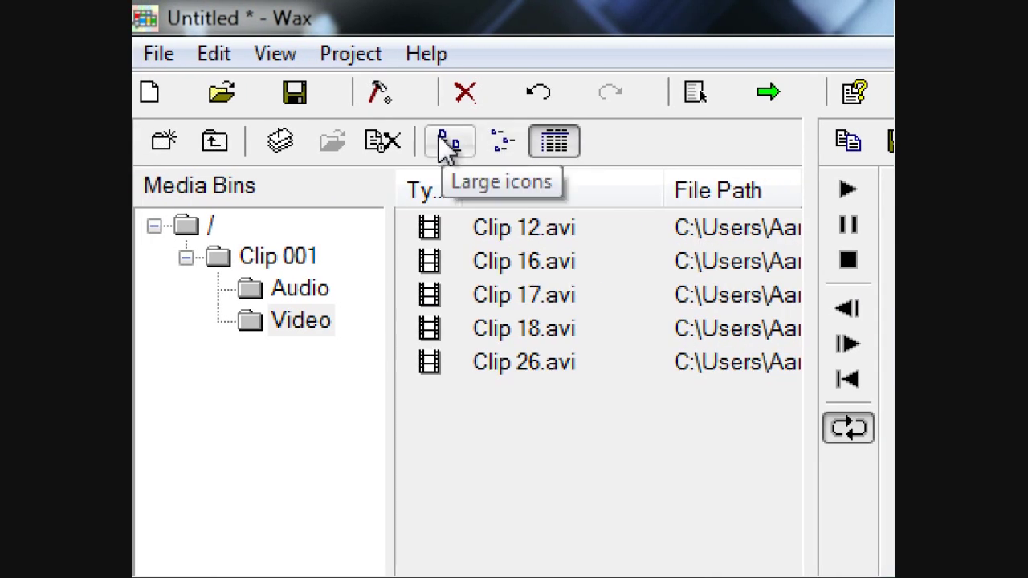
Step: Show the video clips as large icons and select Clip 12, Clip 16 and Clip 17 to read their information
click(429, 142)
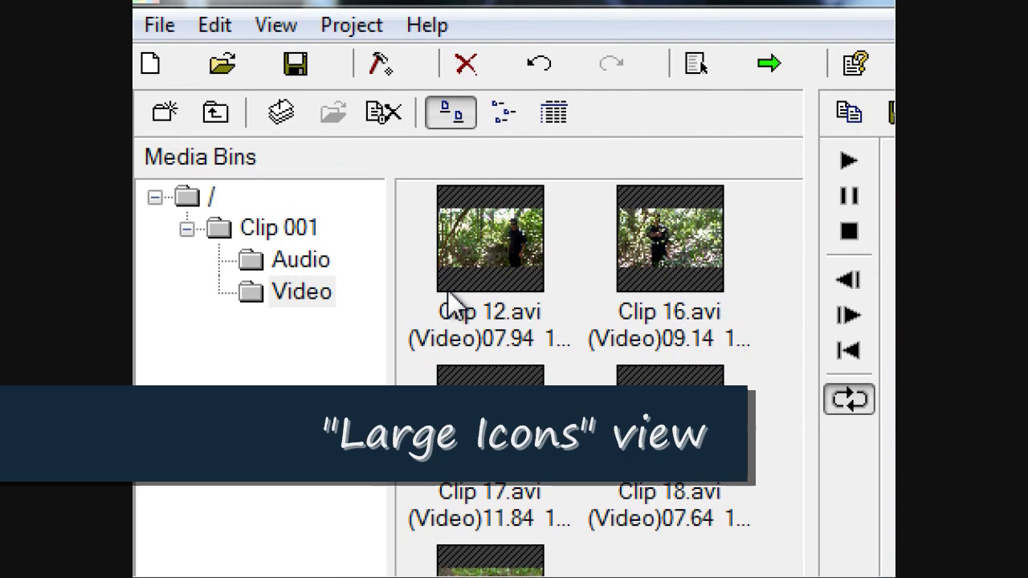
click(509, 281)
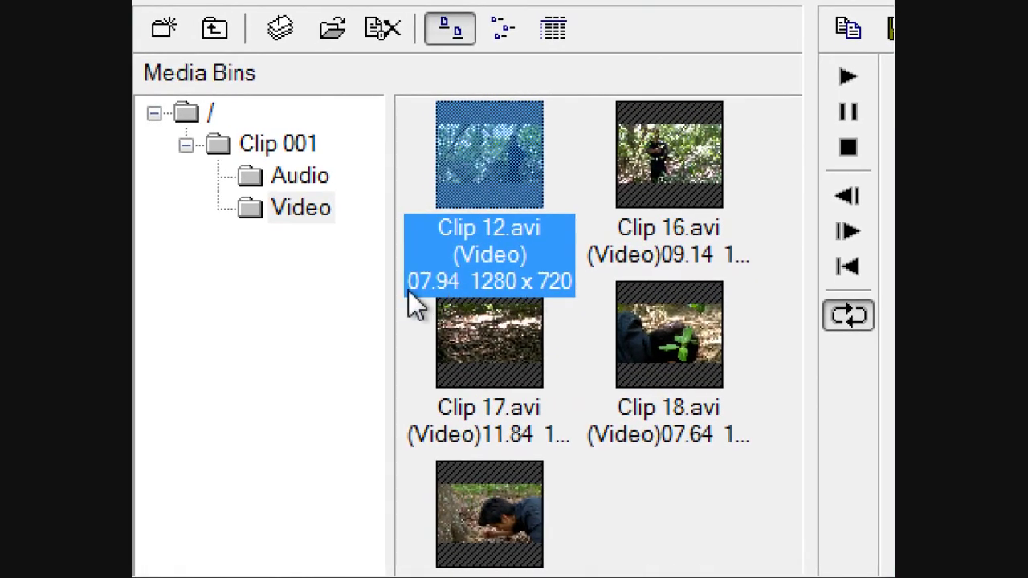
click(655, 201)
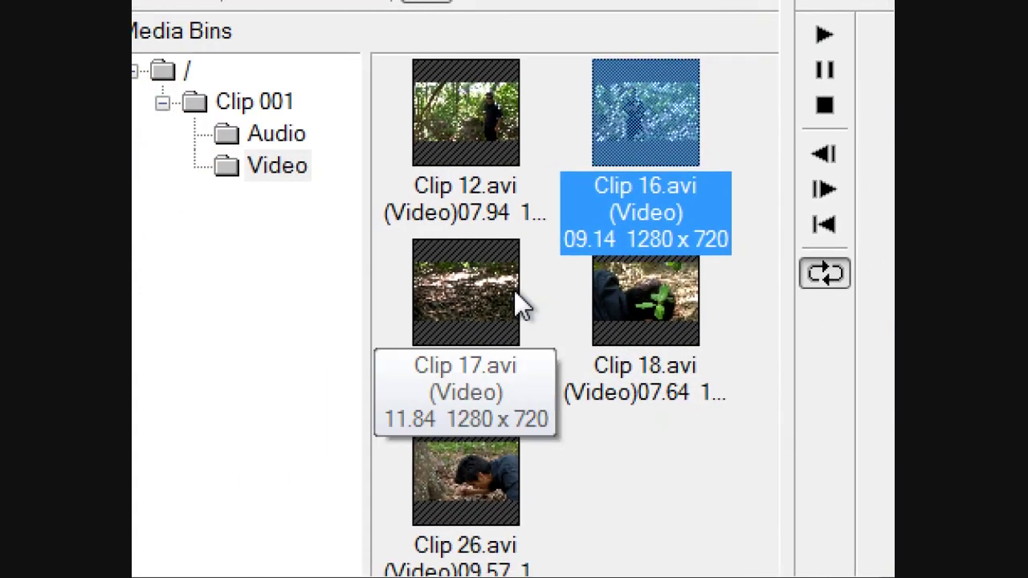
click(385, 359)
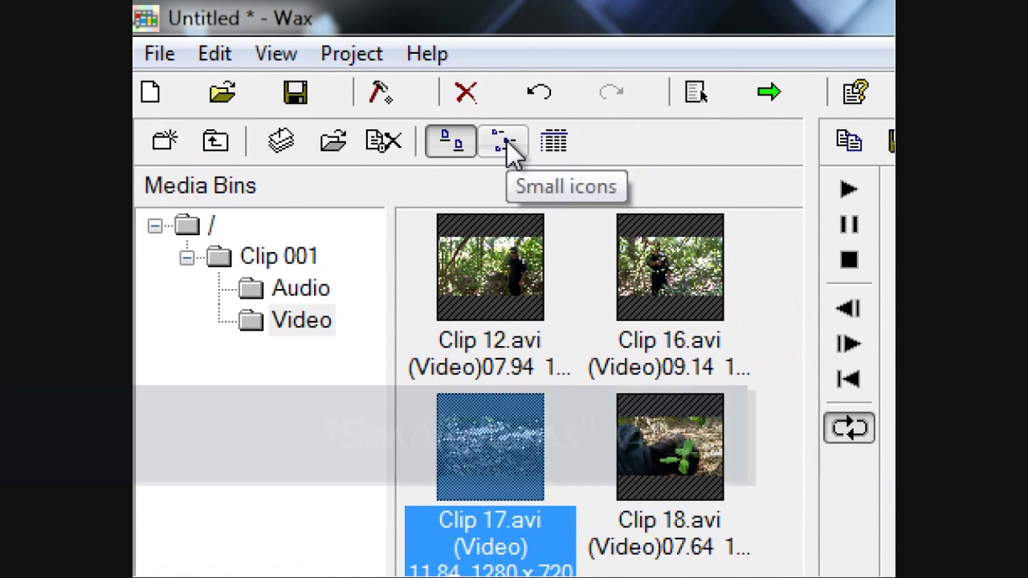
Step: Show the video clips as small icons and examine their thumbnails and file paths
click(506, 146)
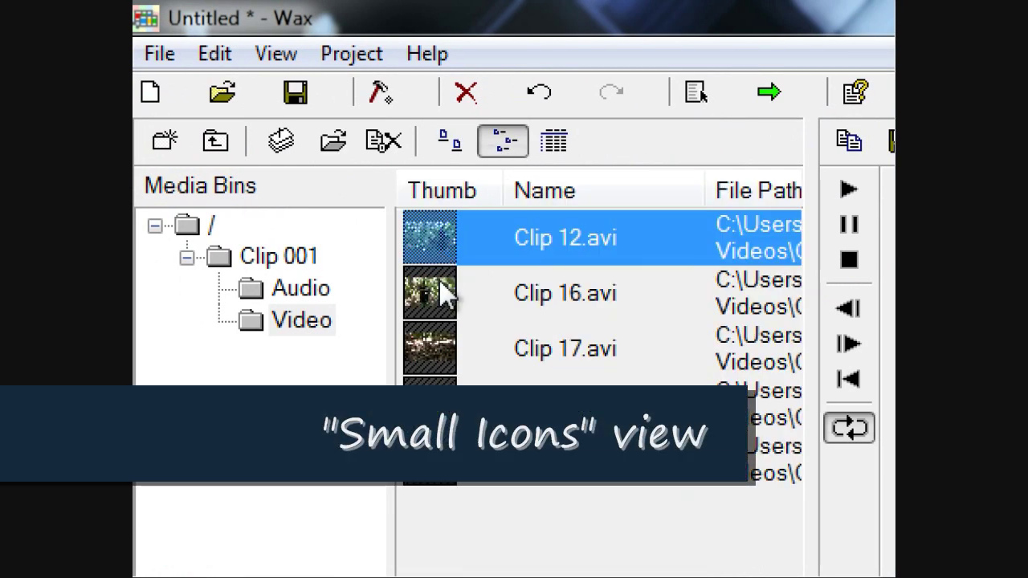
click(446, 296)
click(448, 349)
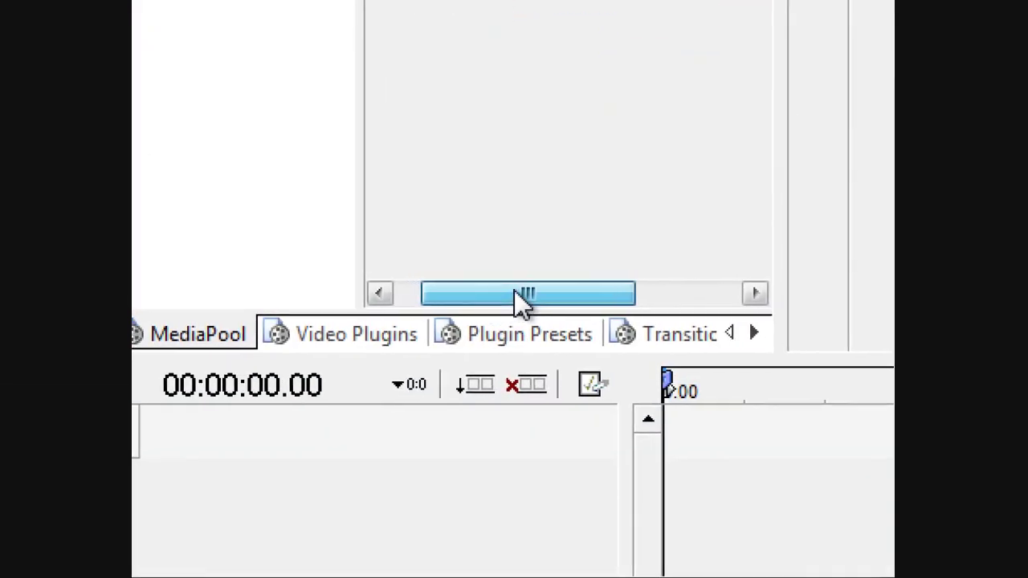
drag(522, 297, 626, 296)
click(514, 259)
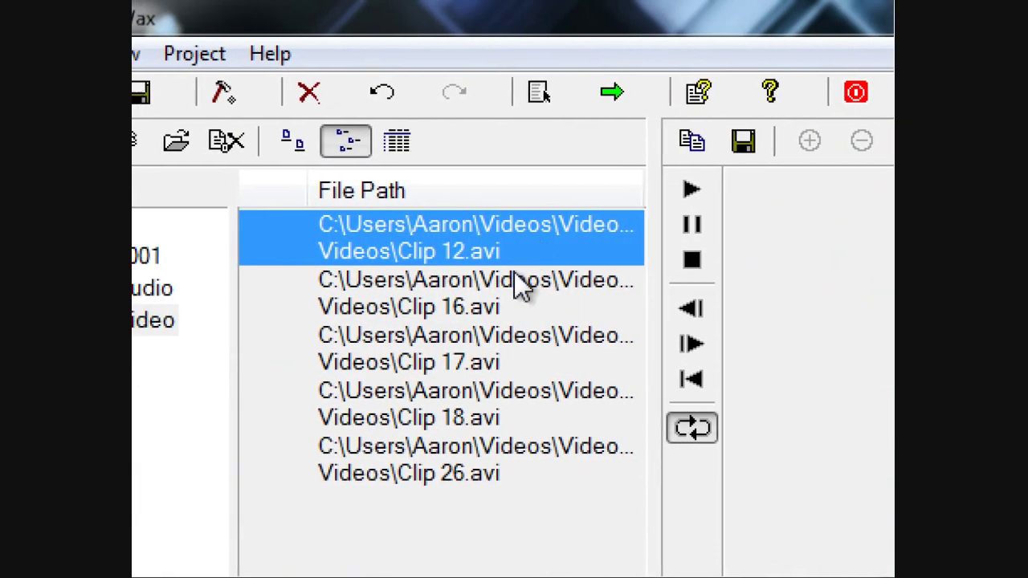
click(513, 350)
click(506, 422)
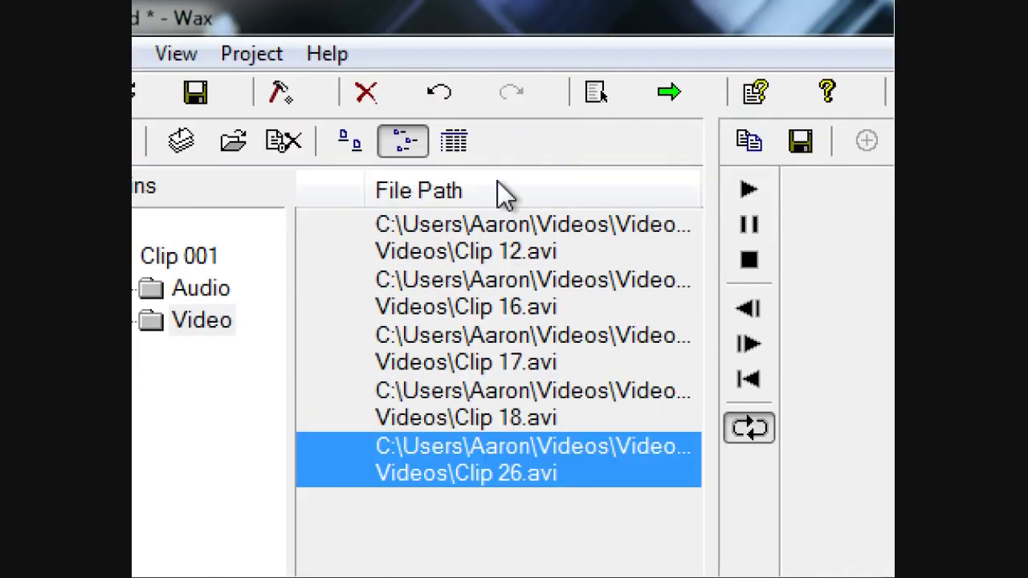
Step: Show the video clips in details view and widen the Info column to examine their length, info and usage
click(520, 148)
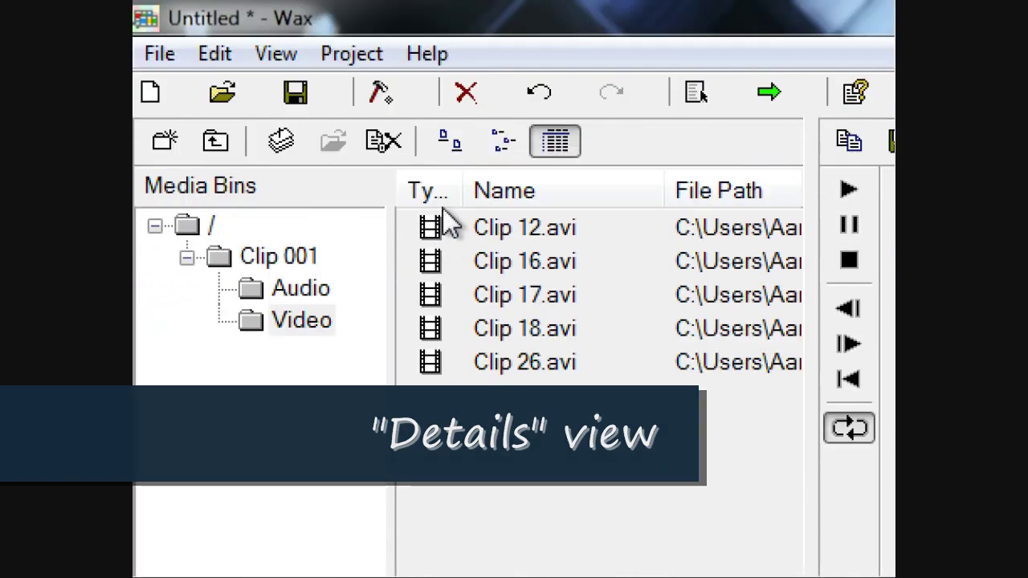
drag(463, 191, 480, 191)
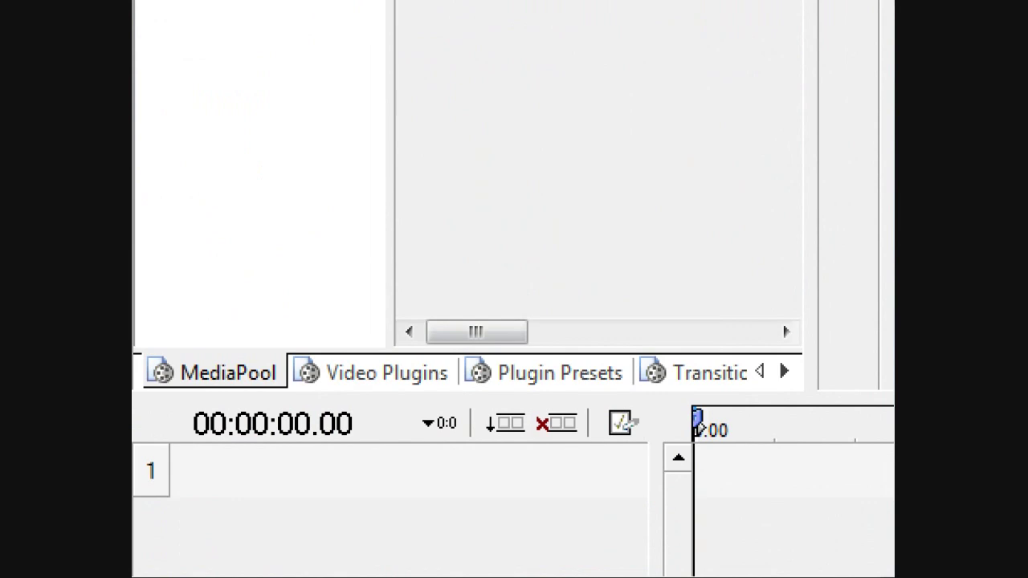
drag(507, 332, 611, 329)
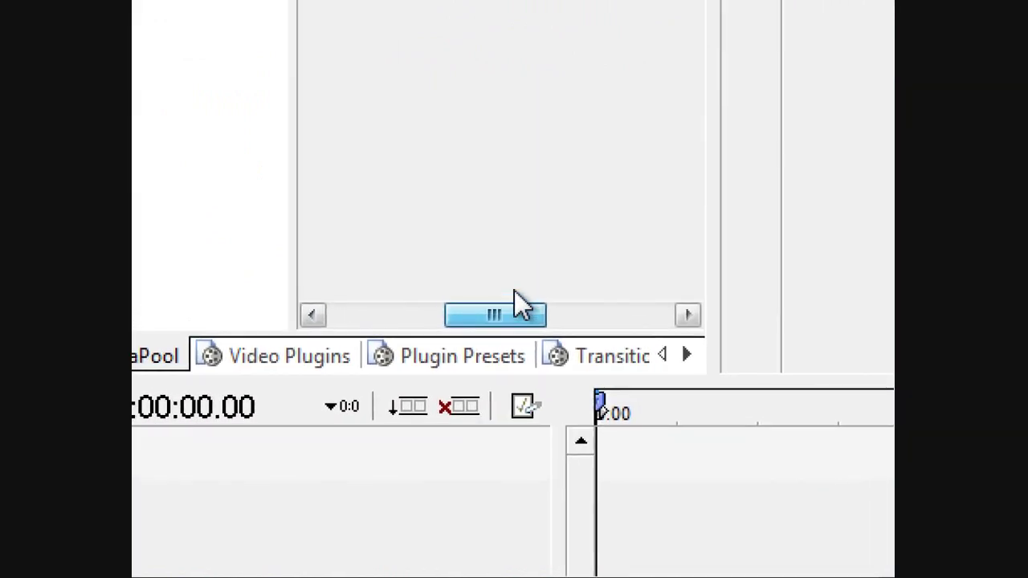
drag(514, 291, 514, 291)
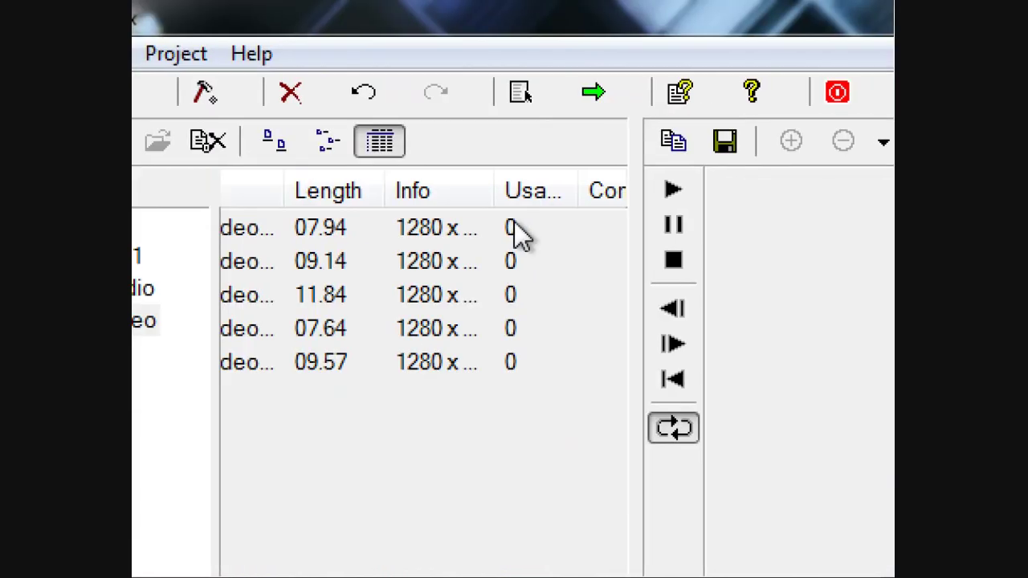
drag(512, 188, 564, 188)
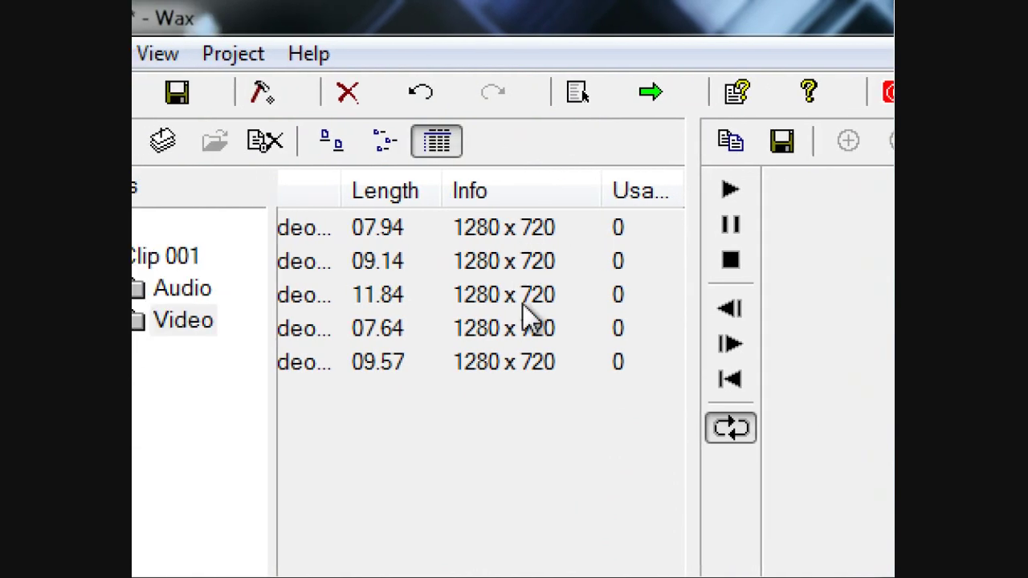
drag(492, 300, 514, 300)
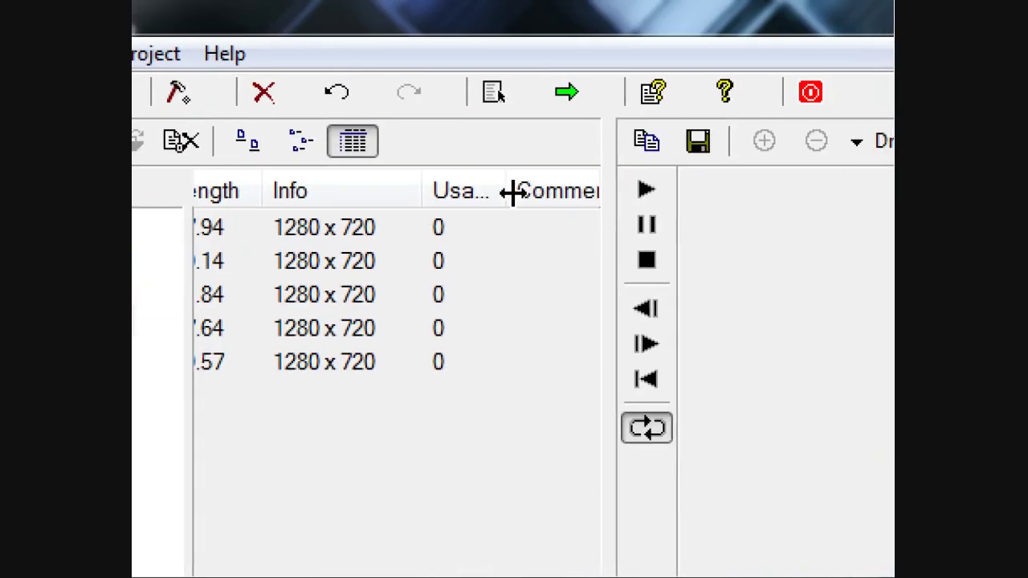
drag(509, 193, 511, 194)
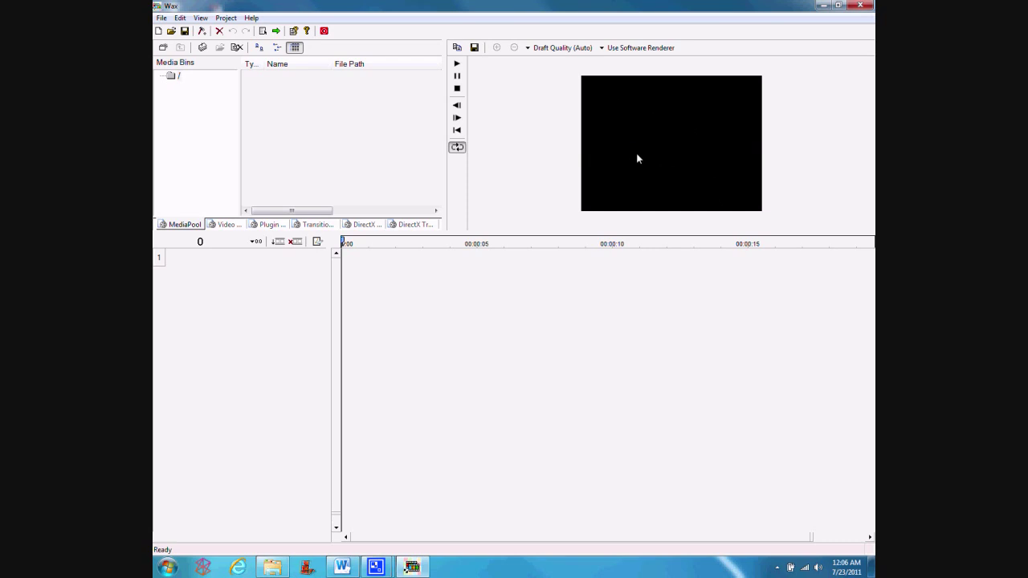
Step: Review the available quality settings for the preview
click(562, 47)
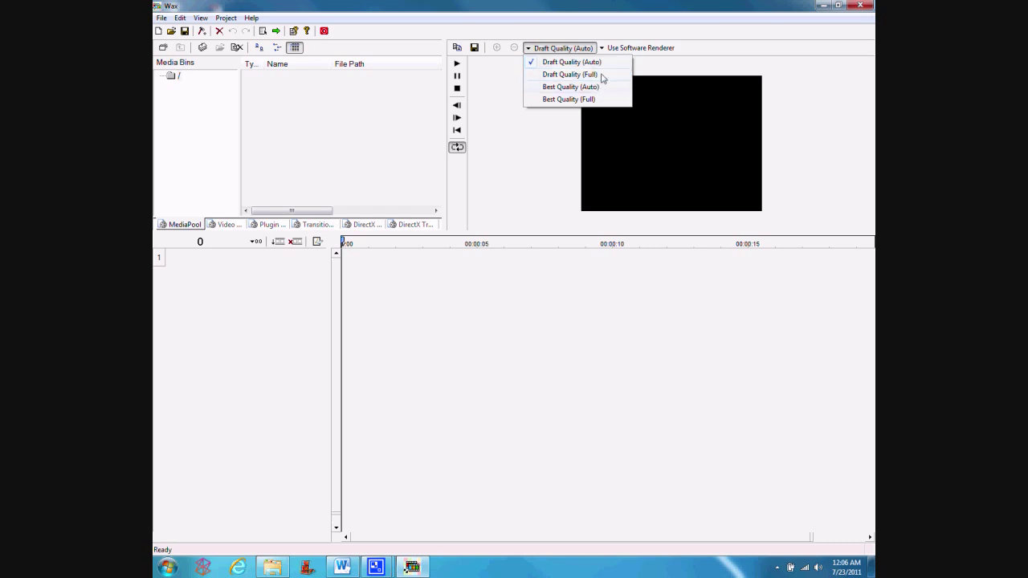
key(Escape)
Step: Import Clip 18 from the Sample Videos folder and place its video item at the start of the timeline's first track
click(203, 46)
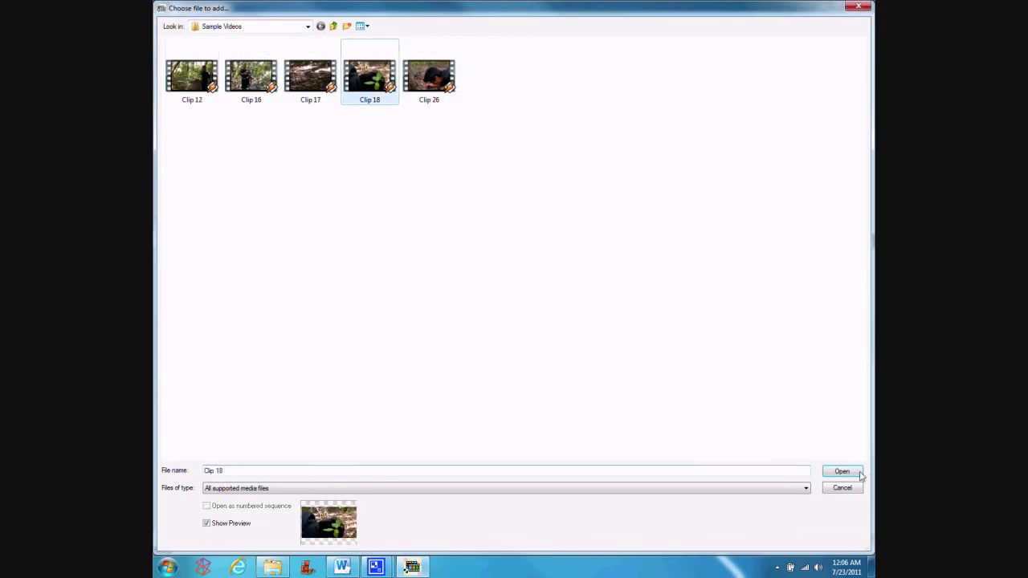
click(852, 471)
click(286, 78)
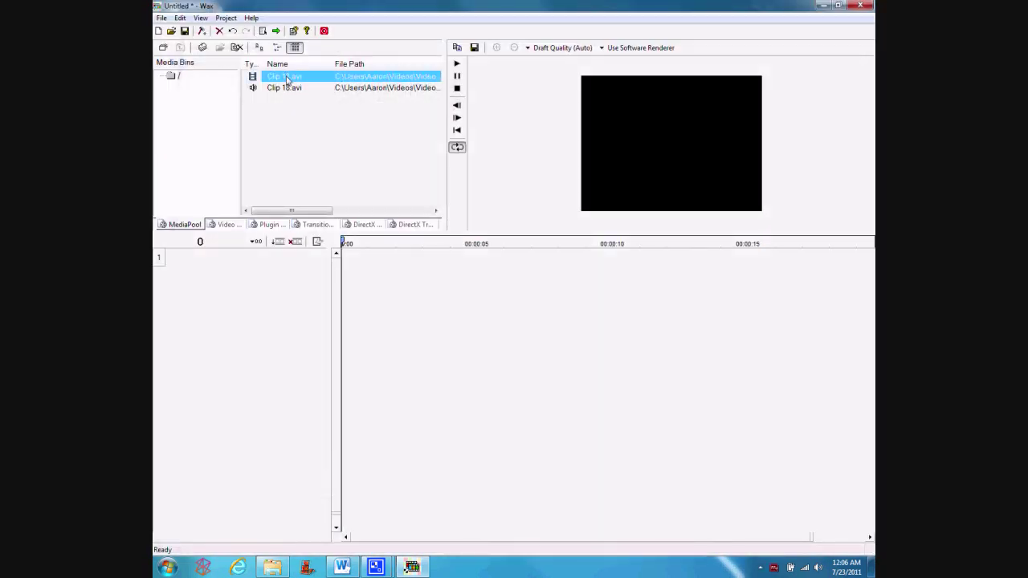
drag(285, 78, 466, 276)
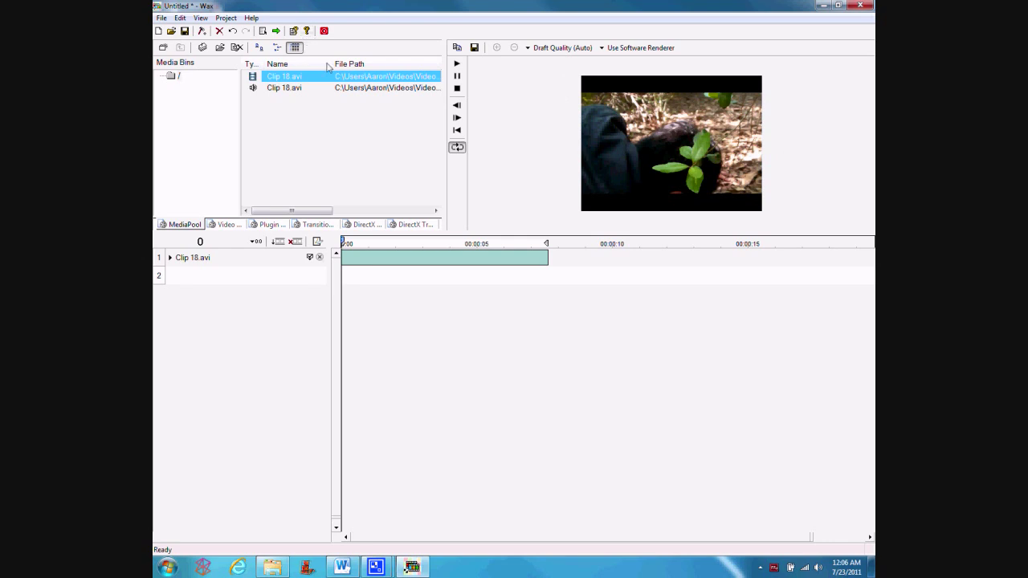
Step: Examine the frame width, frame height and frame rate in the project settings and close them without changes
click(263, 31)
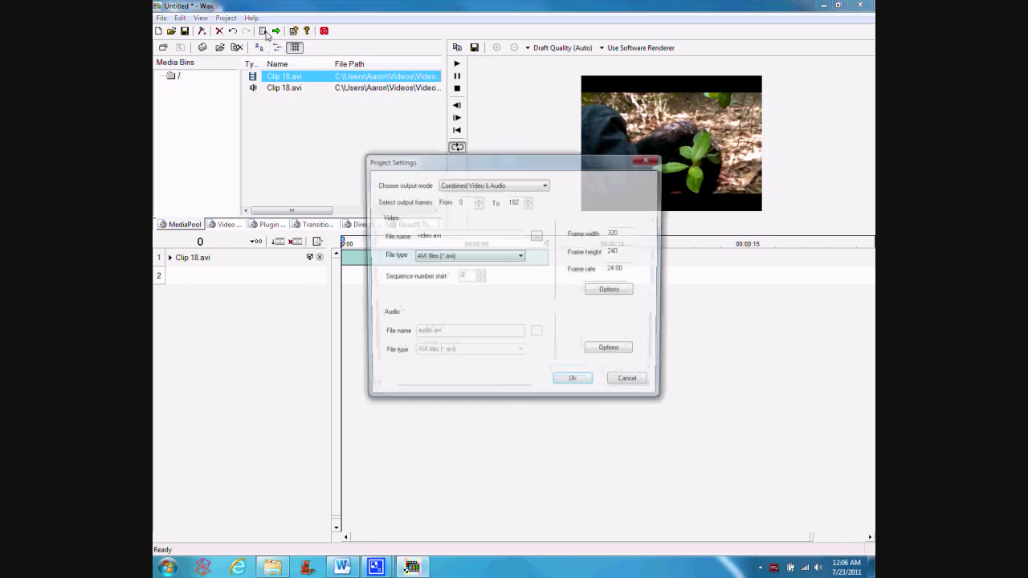
double_click(621, 234)
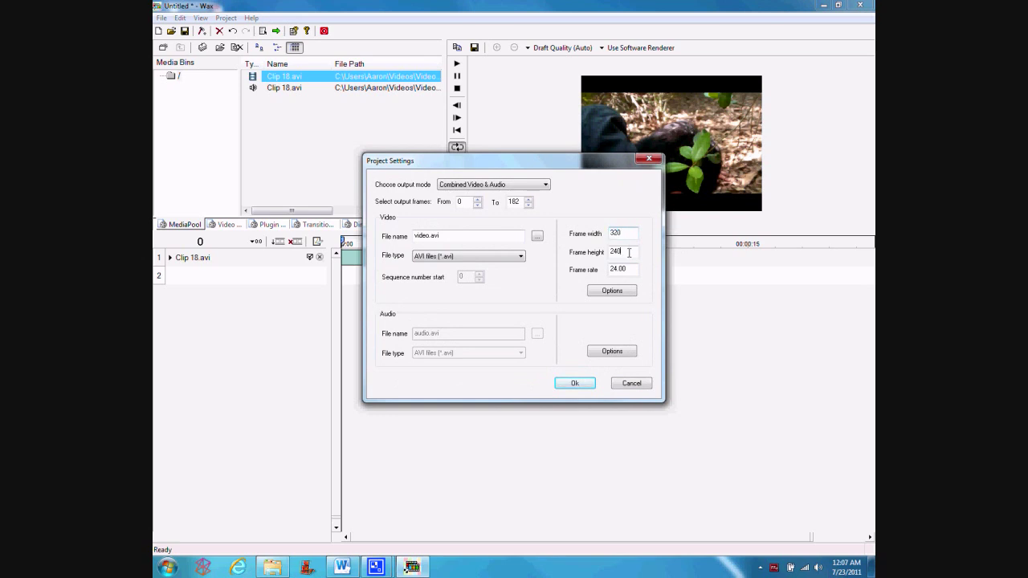
double_click(629, 252)
double_click(629, 269)
click(649, 158)
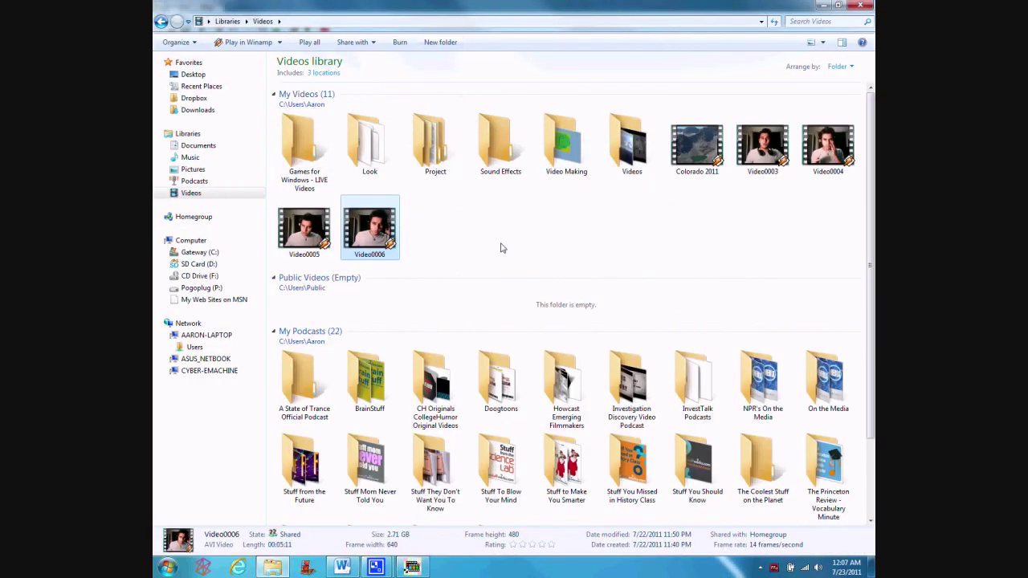
Step: Switch to Windows Explorer and browse the Videos library's subfolders, including Video Making and Website Tutorials, for the sample clips
double_click(628, 152)
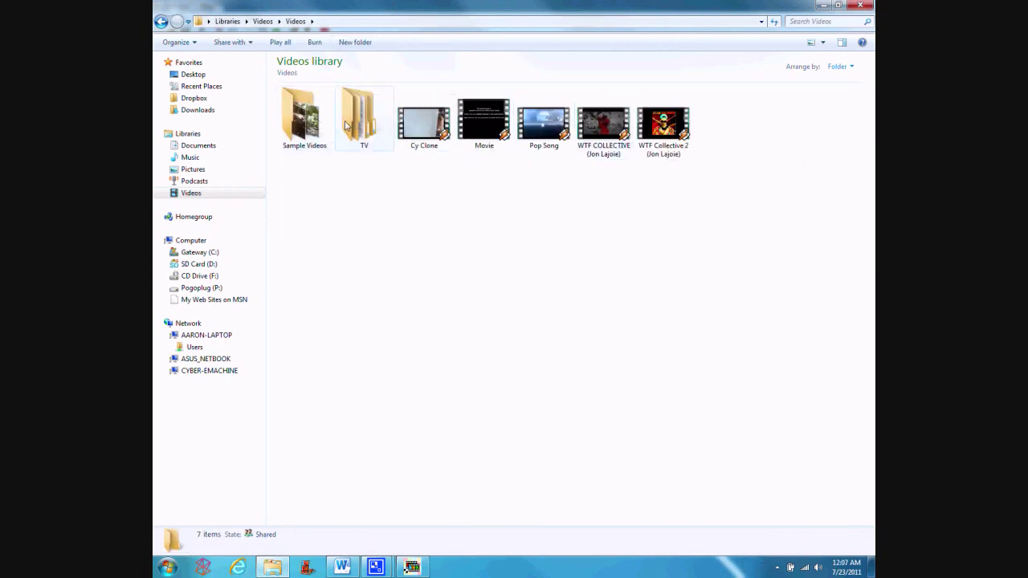
click(263, 21)
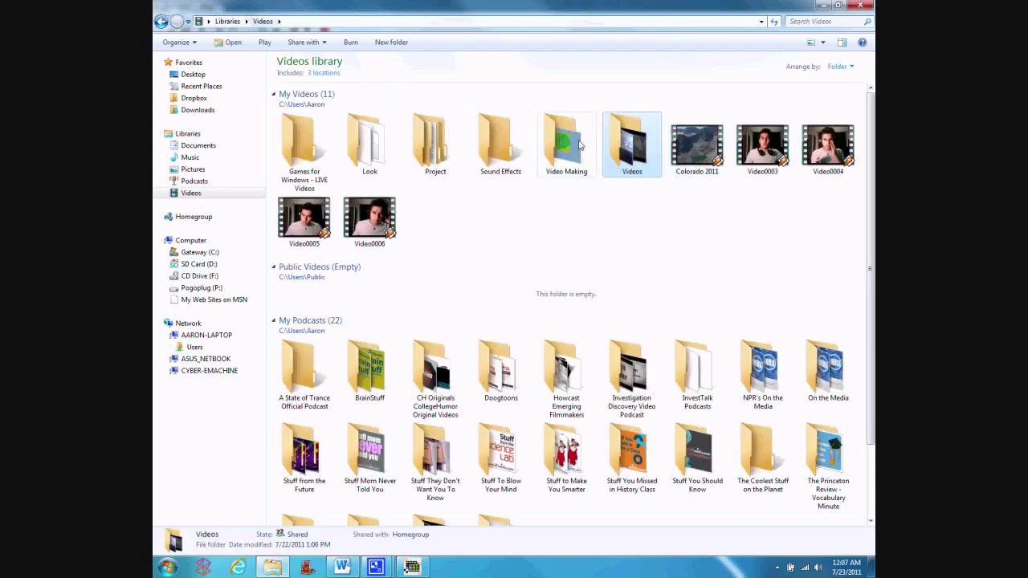
double_click(580, 144)
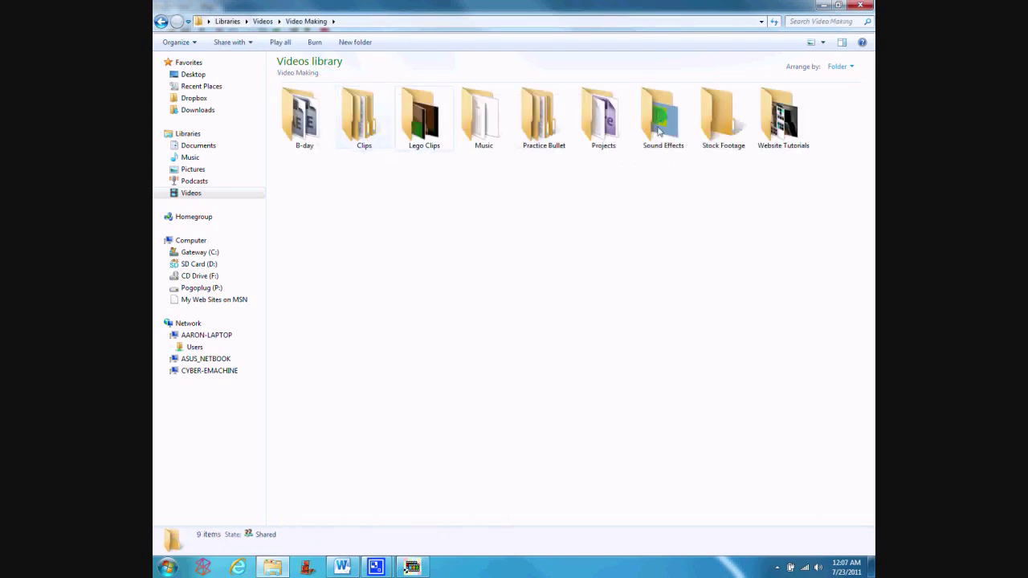
double_click(786, 131)
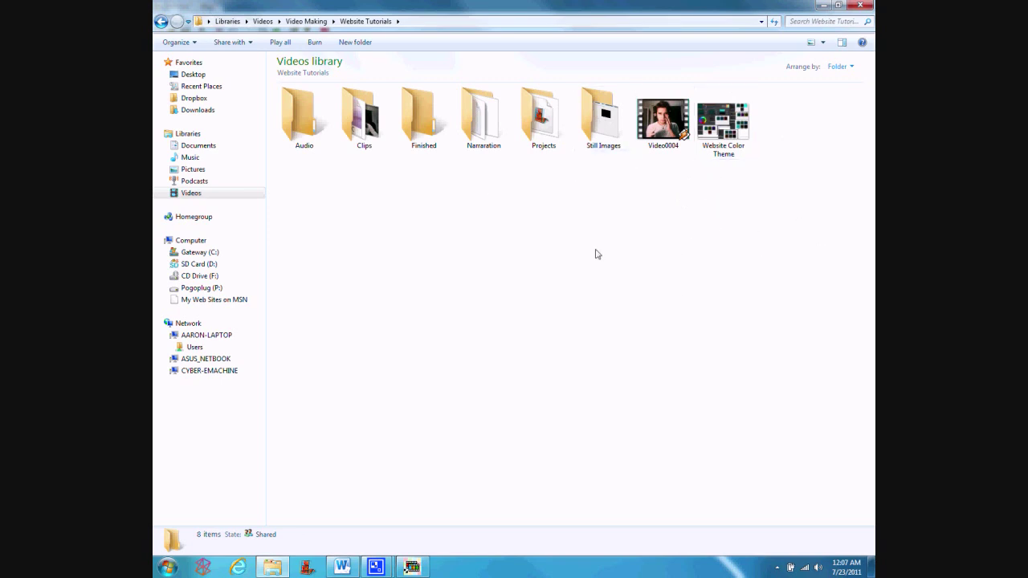
drag(758, 265, 313, 122)
click(549, 262)
double_click(364, 116)
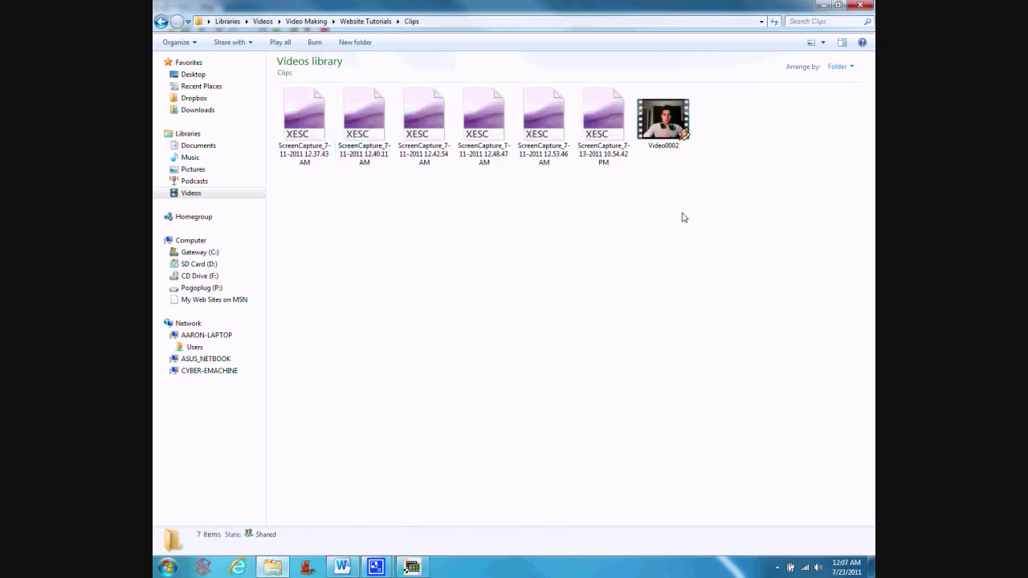
click(161, 22)
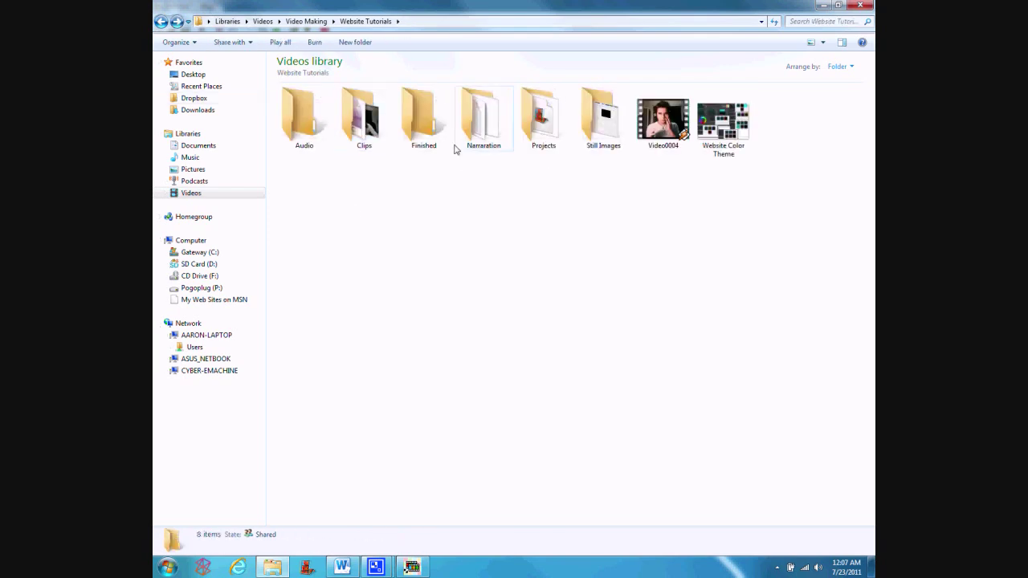
double_click(554, 132)
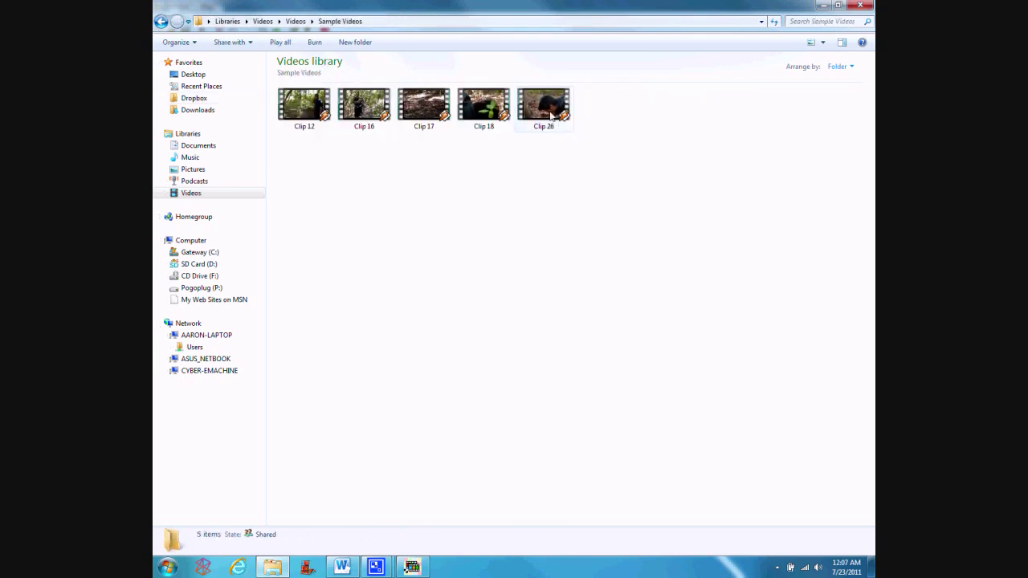
Step: Open the detailed properties of Clip 26 and check its frame width, frame height and frame rate
right_click(551, 115)
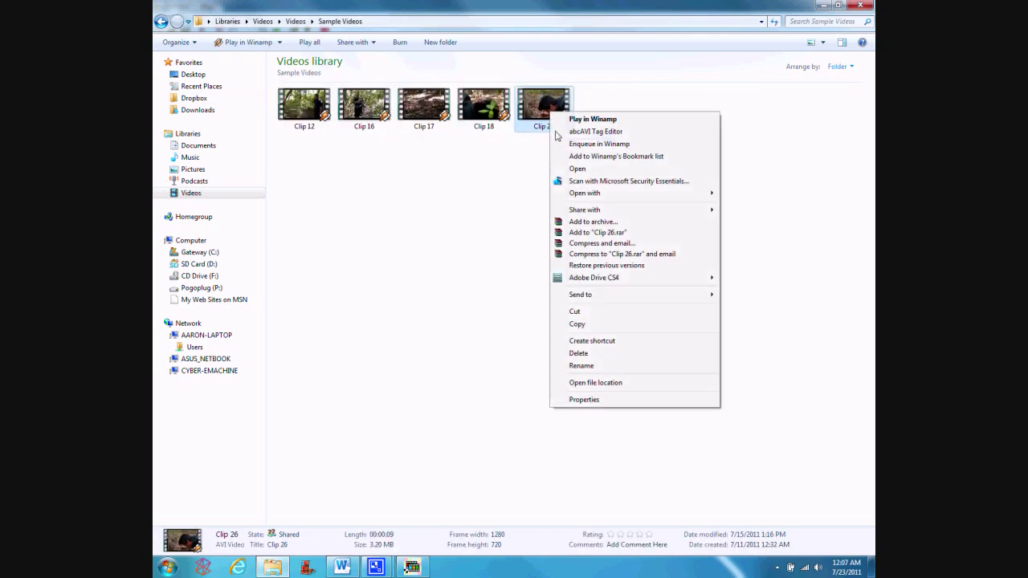
click(584, 400)
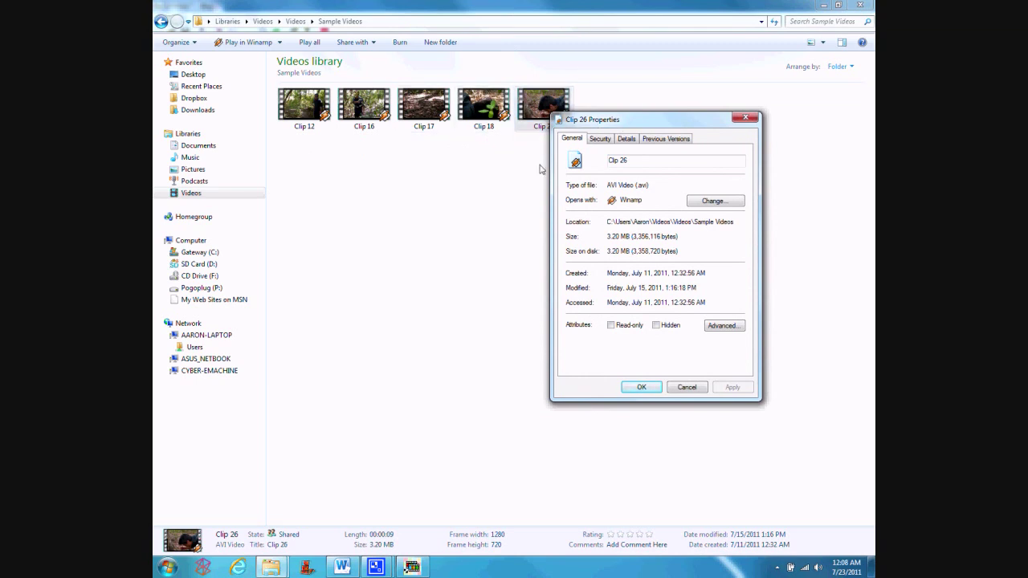
drag(643, 129, 394, 168)
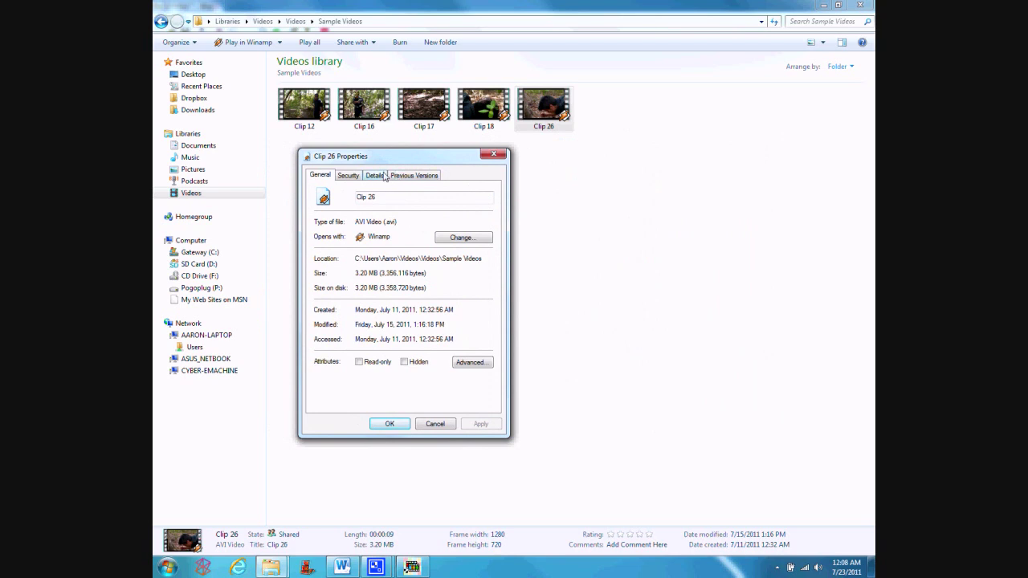
click(373, 178)
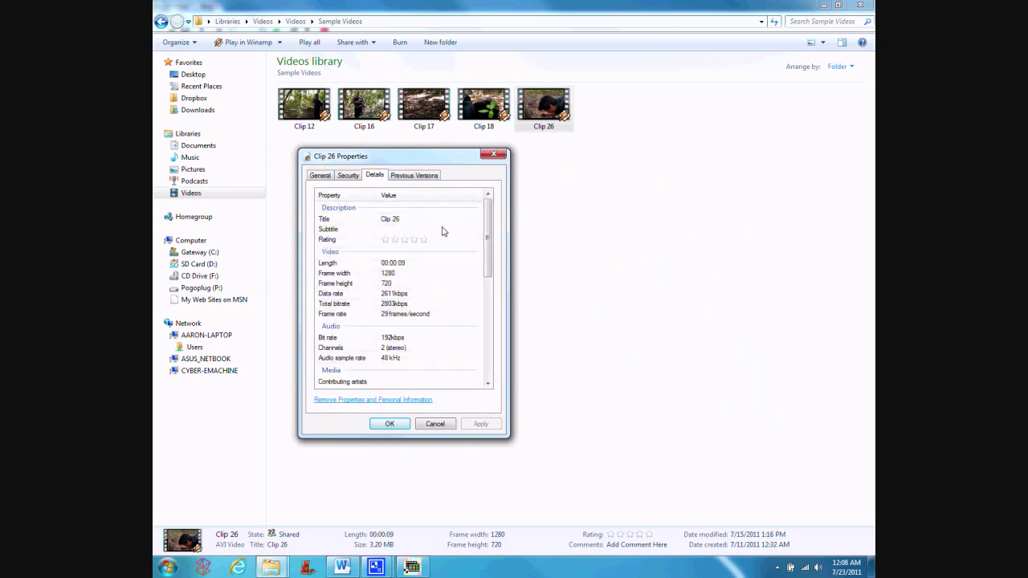
scroll(466, 238, down, 1)
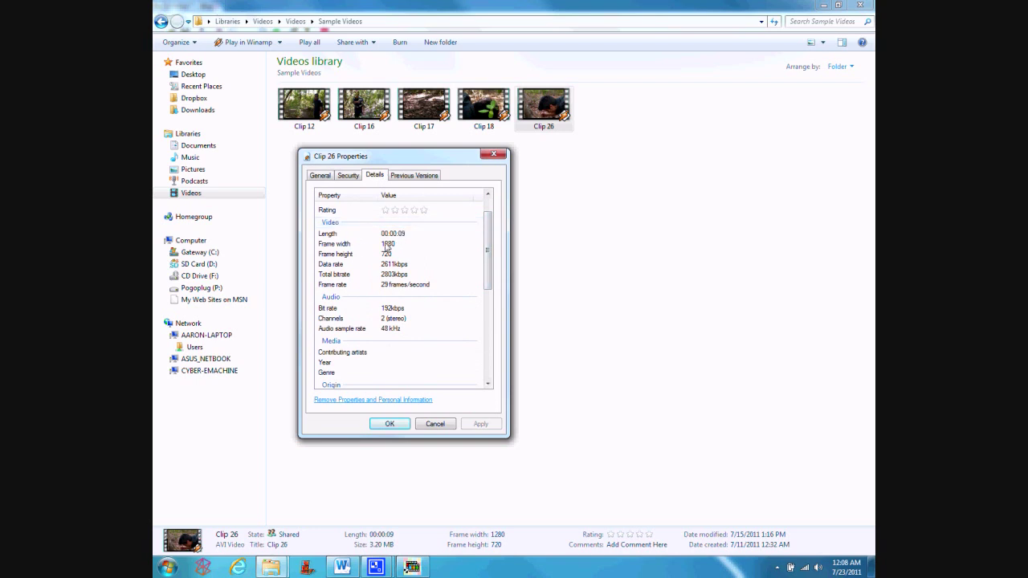
click(343, 256)
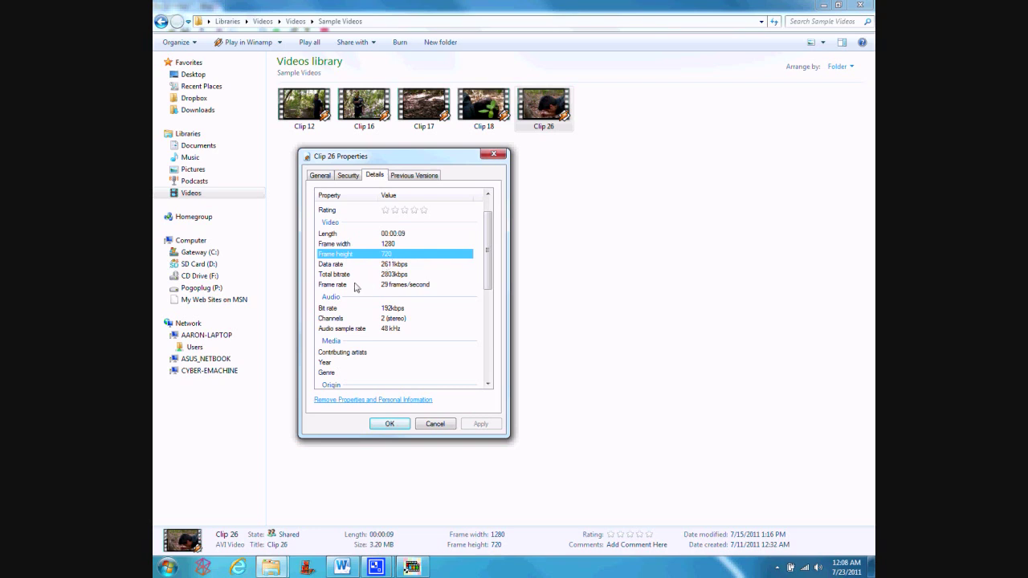
click(343, 287)
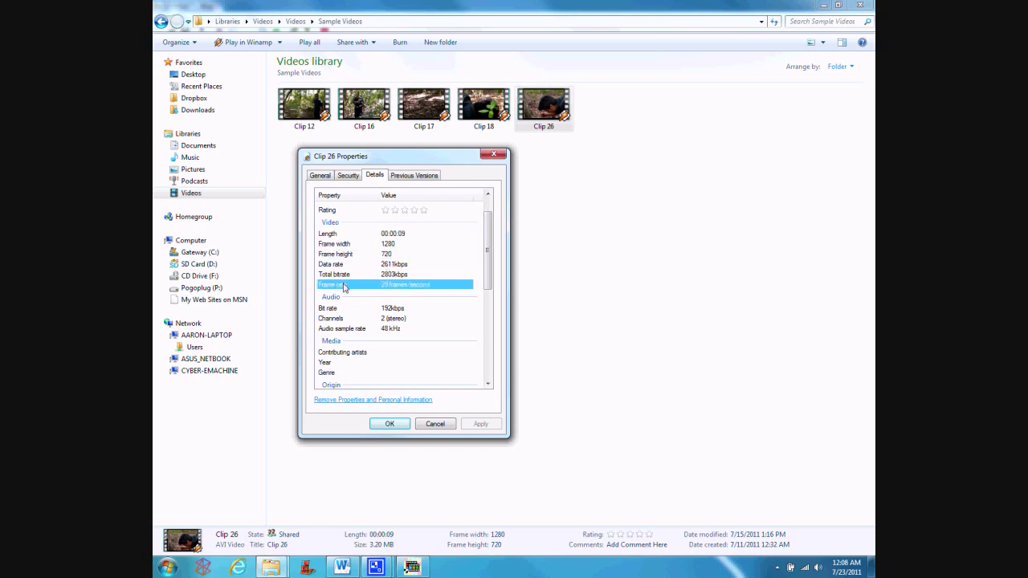
click(390, 424)
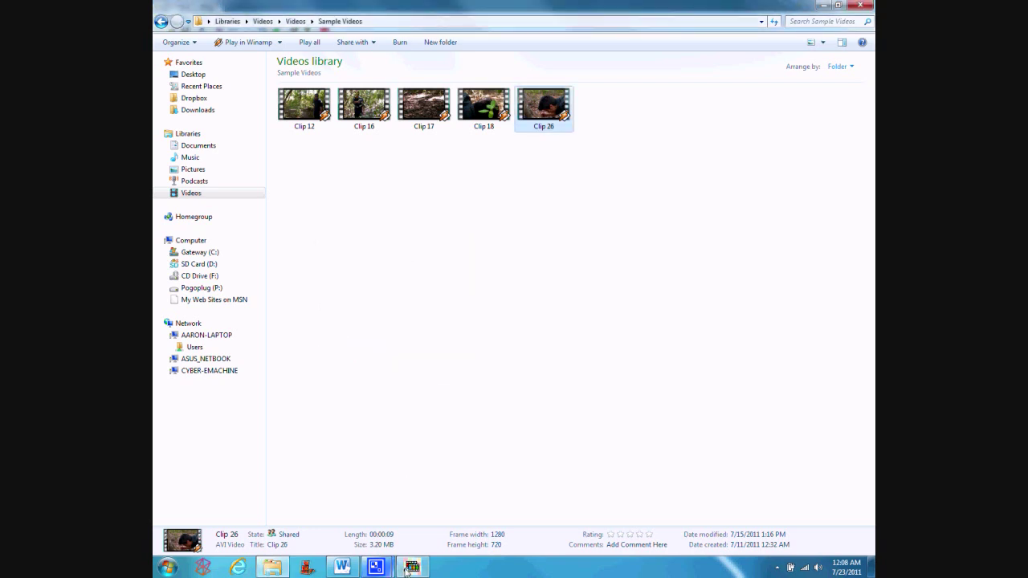
Step: Switch back to Wax and set the project's frame width to 1280, frame height to 720 and frame rate to 29
click(411, 567)
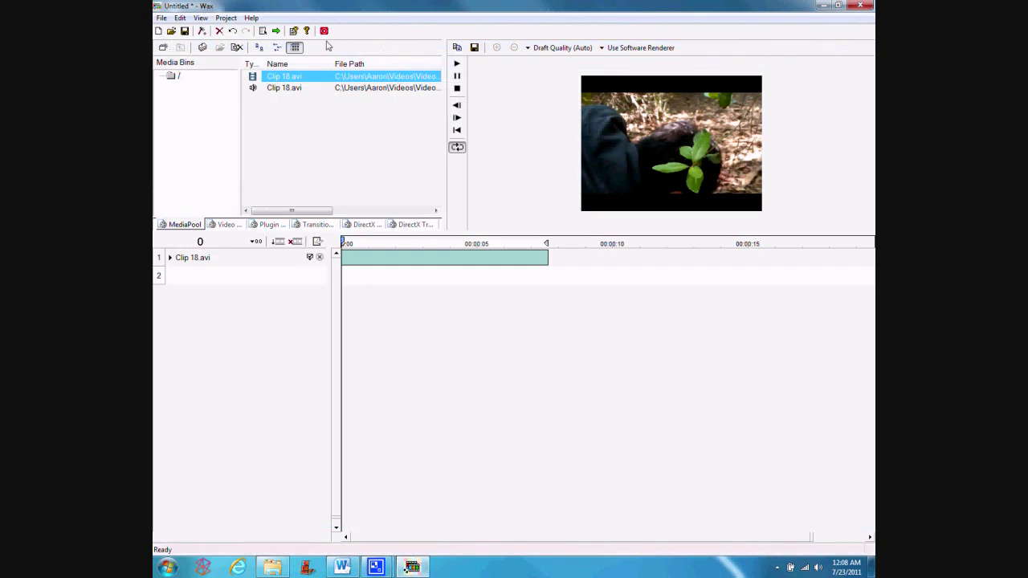
click(263, 31)
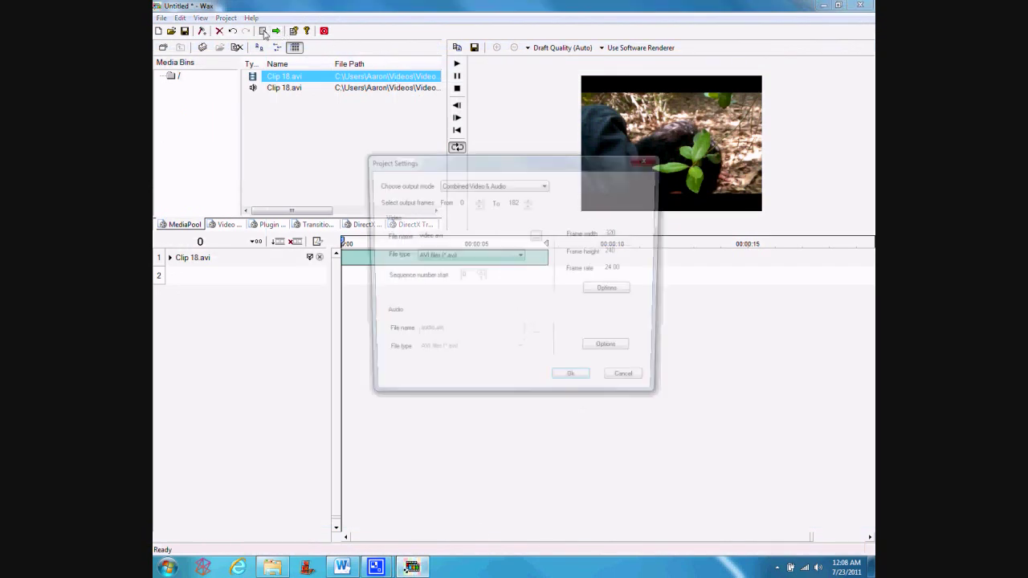
drag(628, 238, 550, 236)
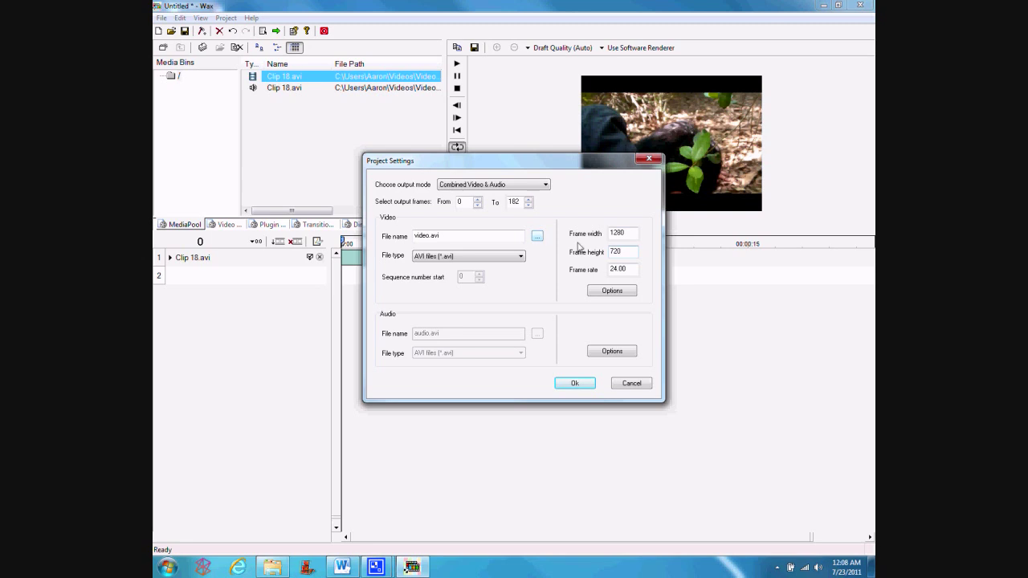
key(Tab)
text(2)
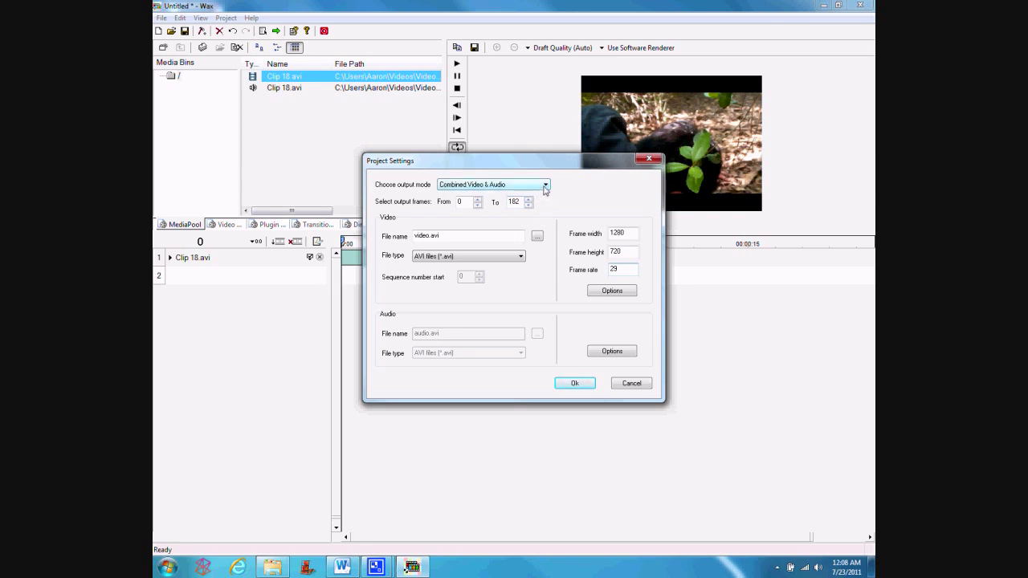
Step: Review the project's output modes and choose Only Video
click(544, 185)
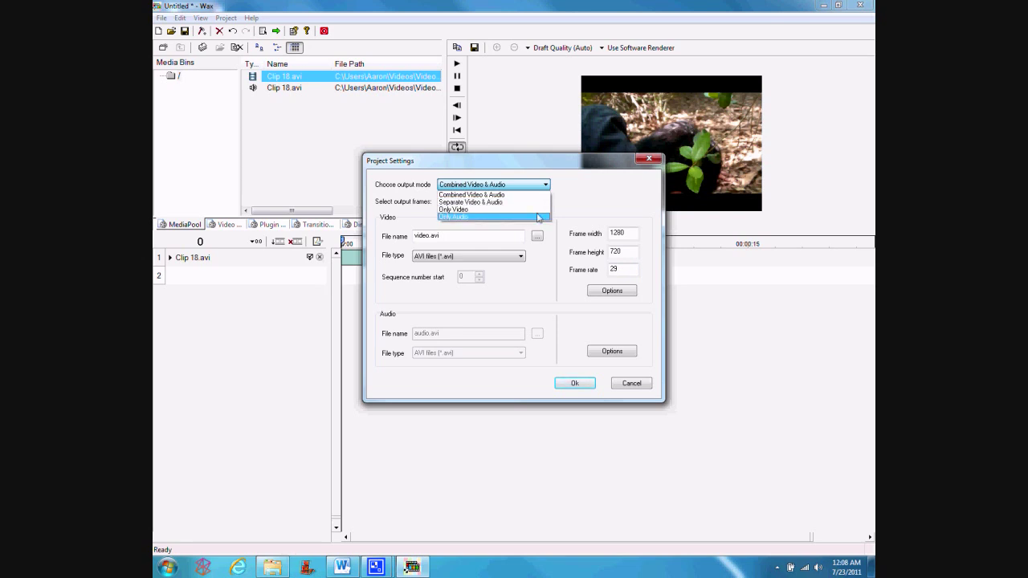
click(587, 196)
click(508, 186)
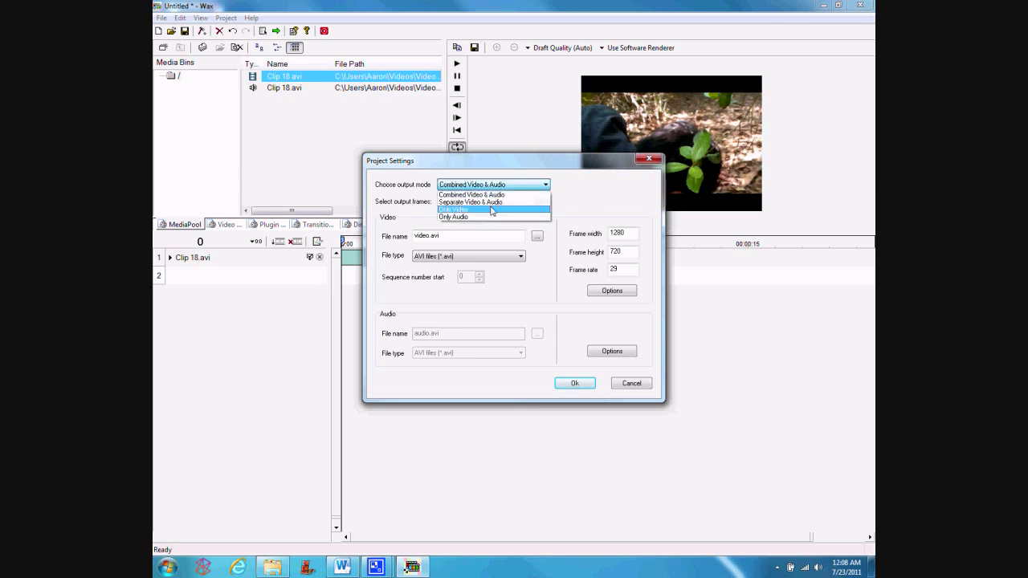
click(492, 211)
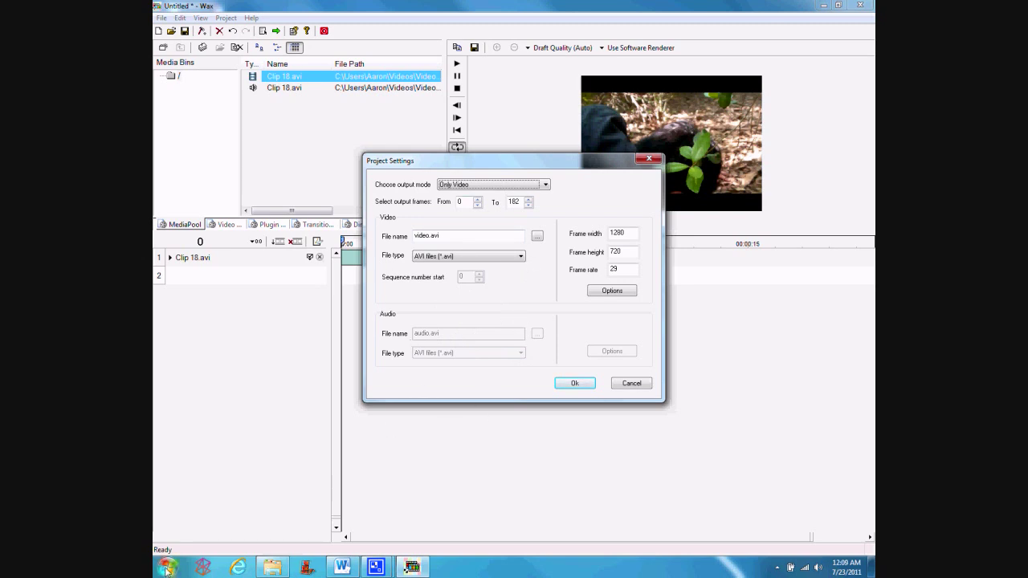
Step: Switch to Windows Movie Maker, place Video002 Narration at the start of the Audio/Music track and examine its waveform up close
click(313, 568)
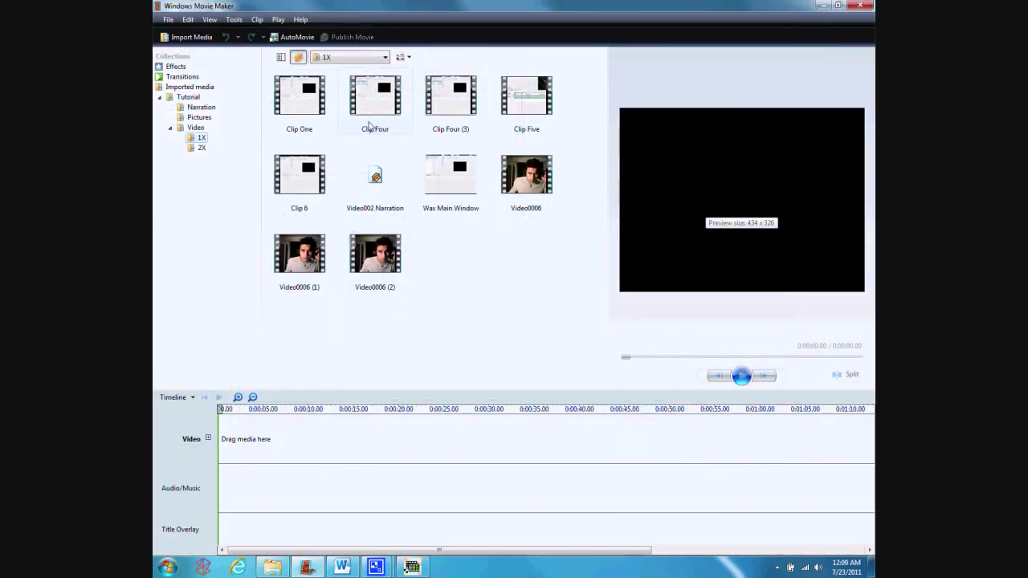
drag(388, 175, 233, 474)
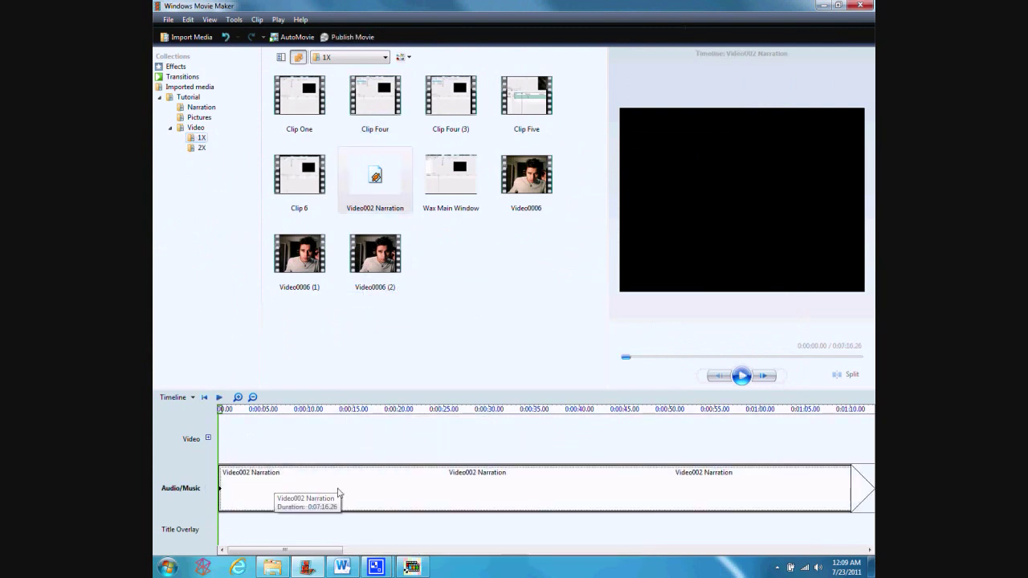
click(237, 397)
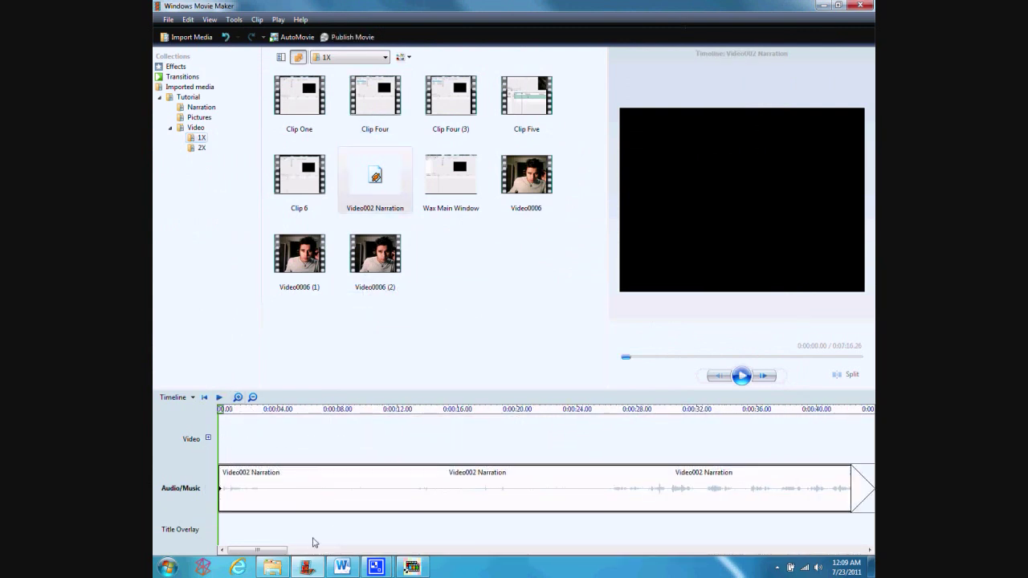
mouse_move(261, 550)
mouse_down()
mouse_move(290, 555)
mouse_move(248, 551)
mouse_move(275, 553)
mouse_up()
scroll(257, 523, up, 2)
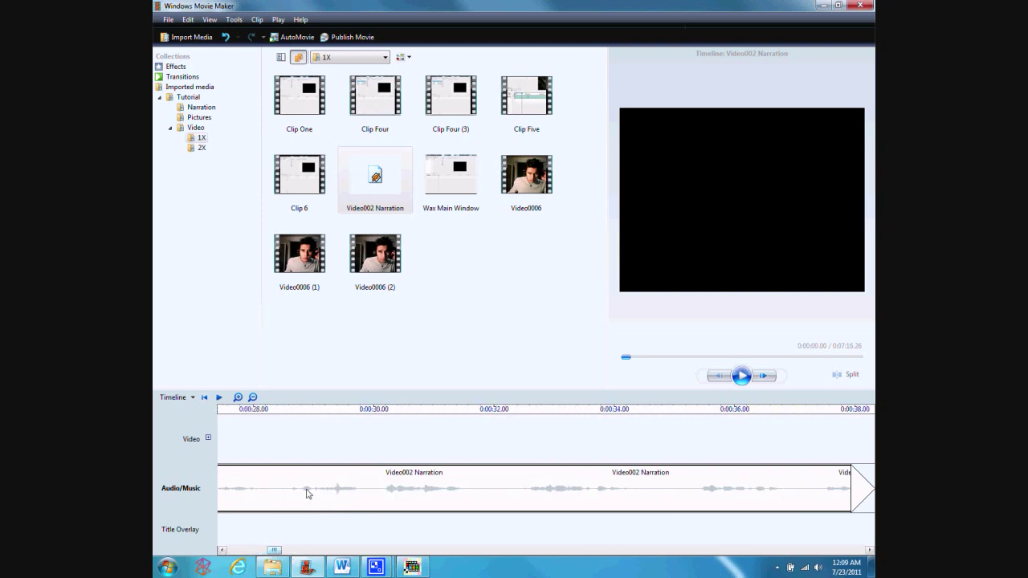
Step: Position the playhead at about 0.76 seconds, just before the narration waveform's larger peak, and close Windows Movie Maker
click(236, 398)
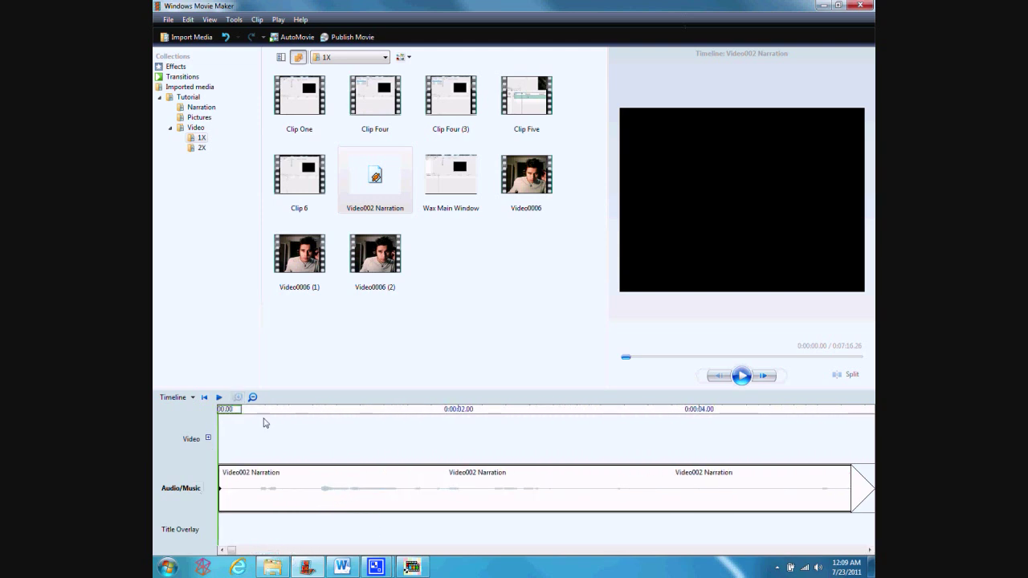
click(323, 492)
click(313, 411)
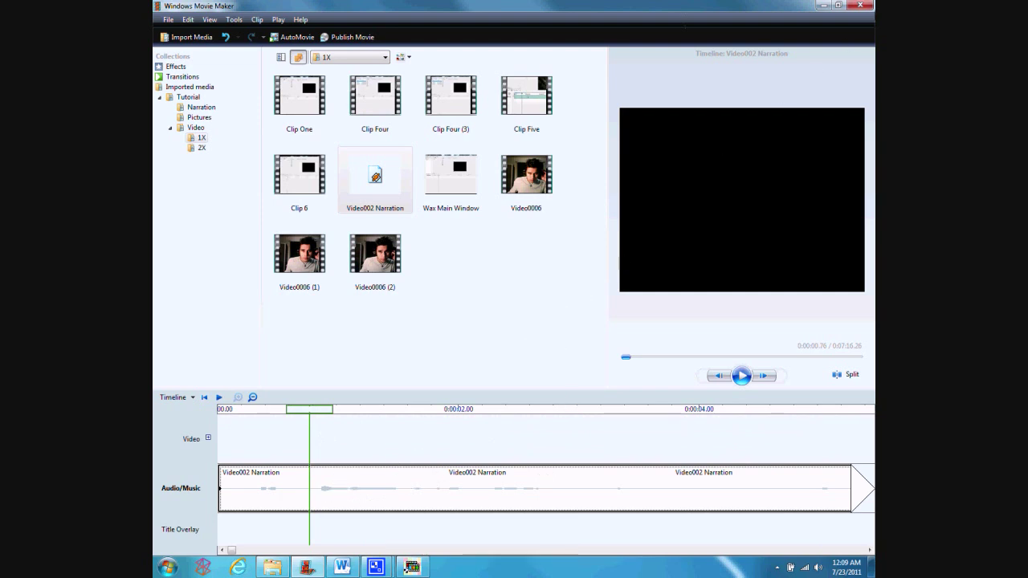
click(862, 5)
click(560, 322)
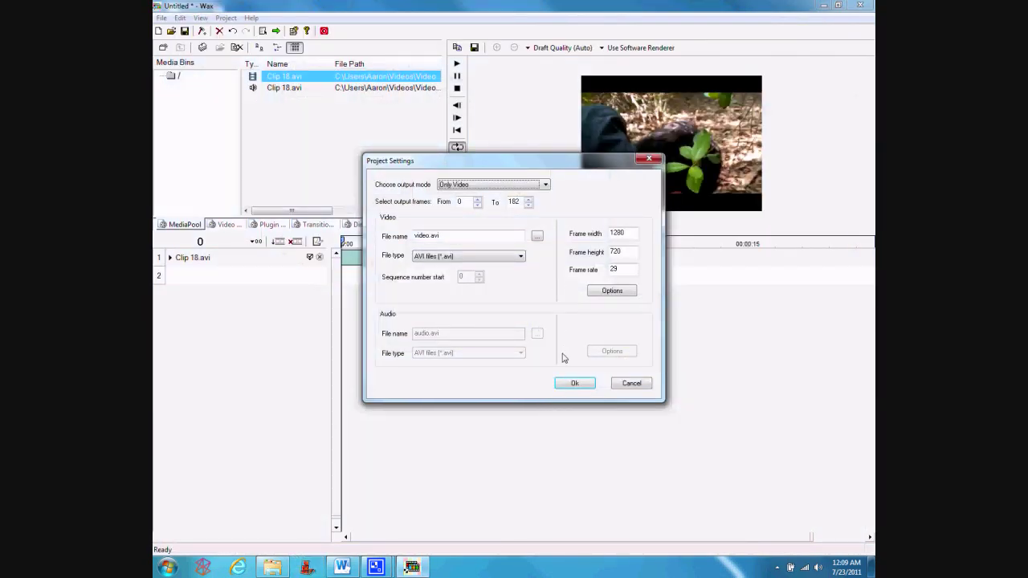
Step: Review the video output's file type, file name and save location without changing them, and apply the project settings
click(520, 257)
drag(428, 235, 381, 230)
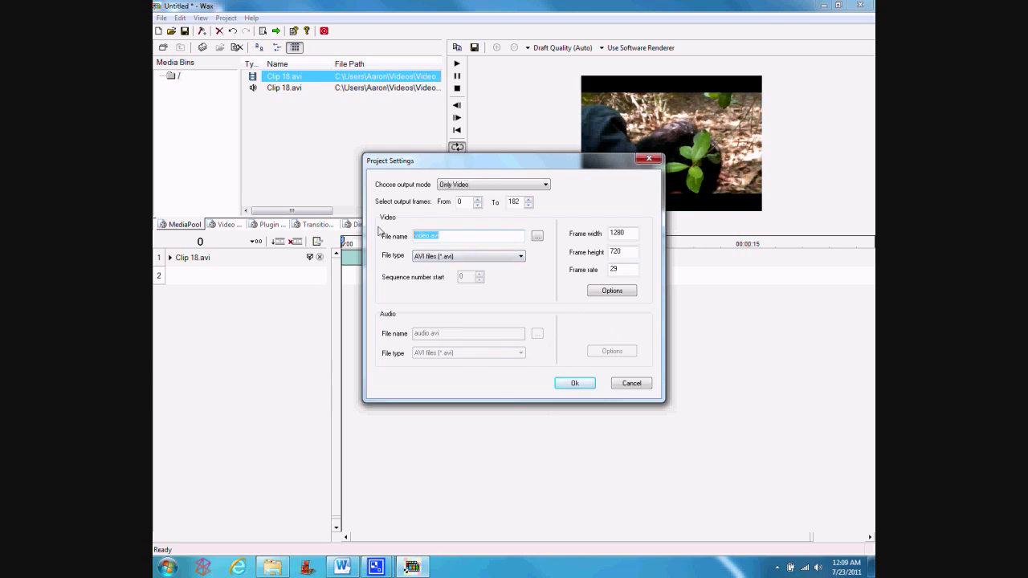
click(431, 237)
drag(429, 237, 414, 237)
click(449, 236)
double_click(462, 234)
click(479, 236)
click(536, 237)
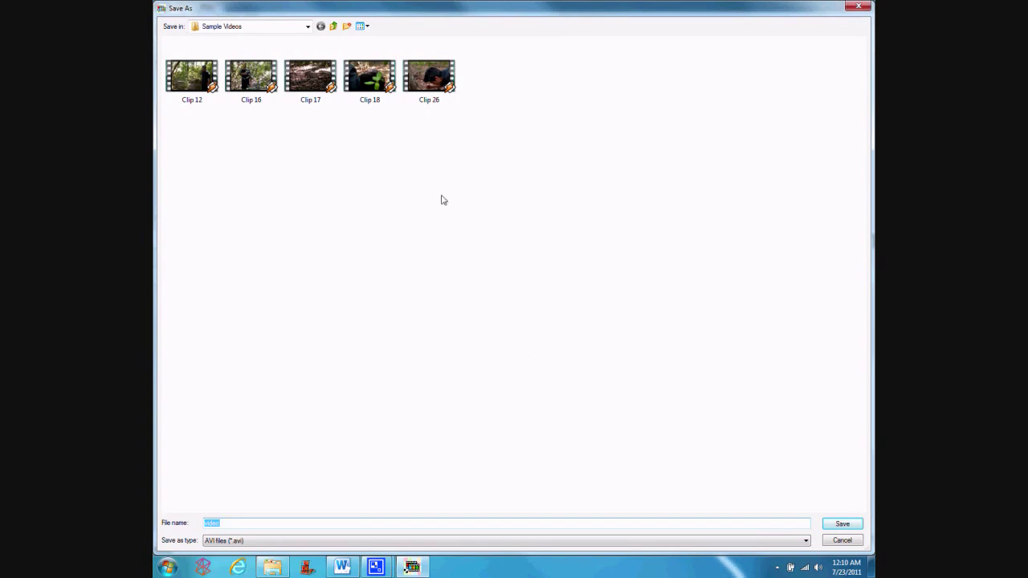
click(845, 541)
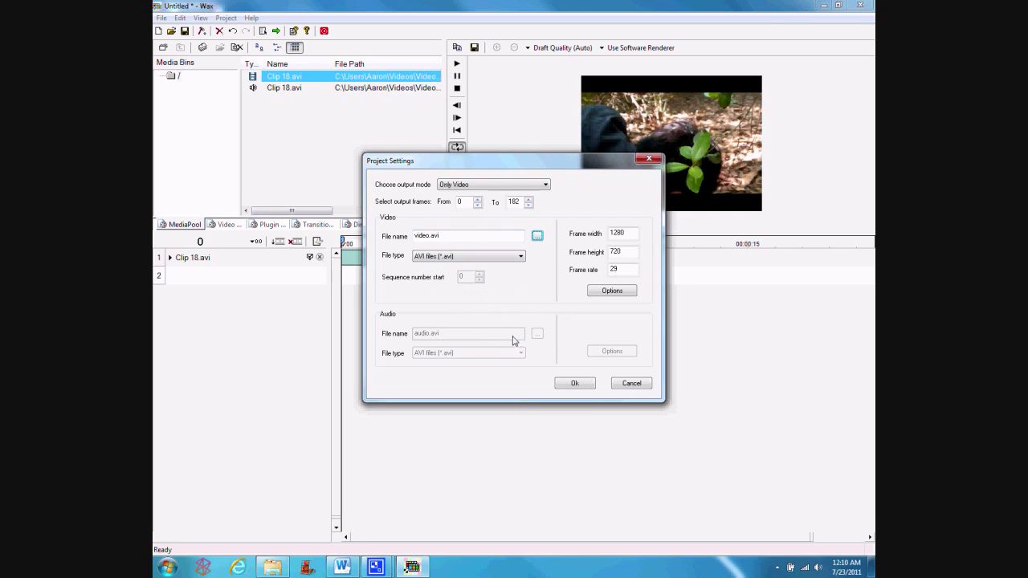
click(575, 384)
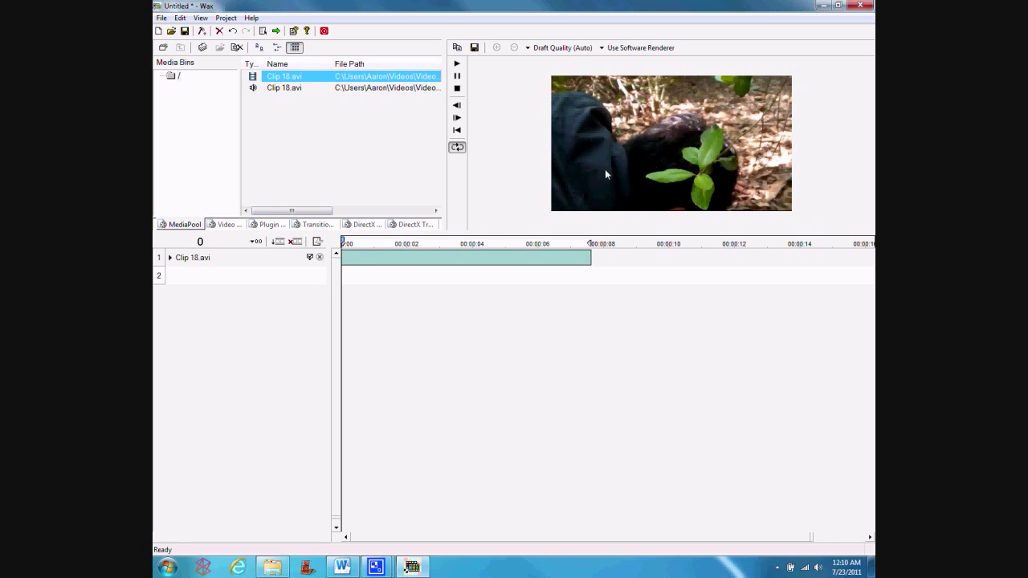
Step: Check the preview quality options and enlarge the preview area in height and width
click(588, 48)
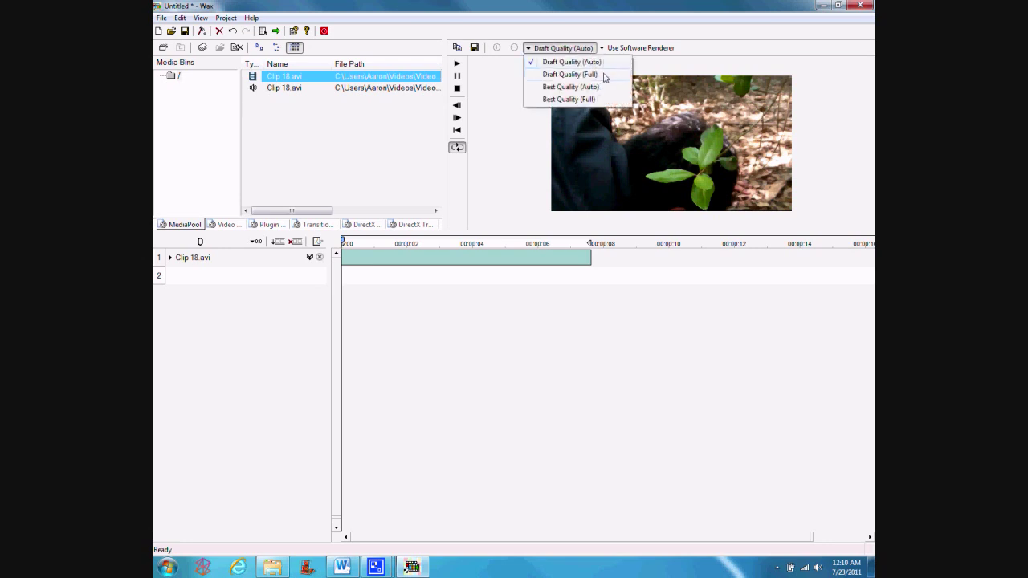
click(682, 69)
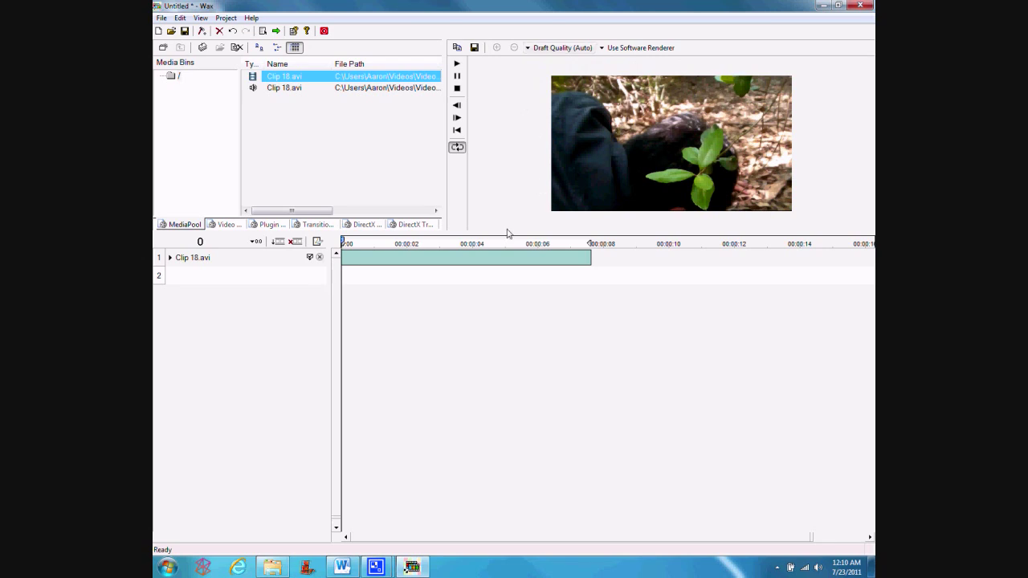
drag(505, 231, 386, 355)
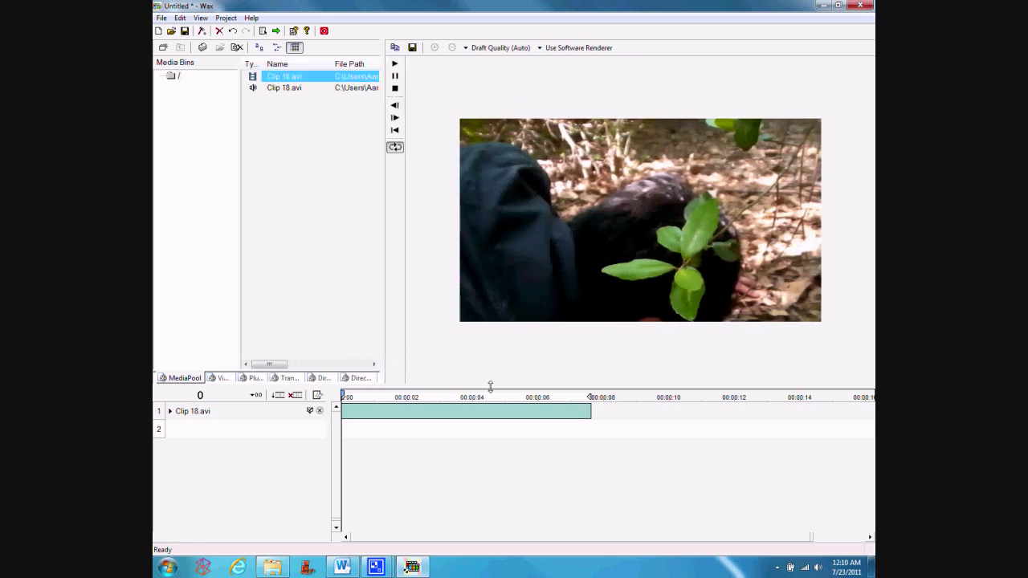
drag(490, 387, 519, 330)
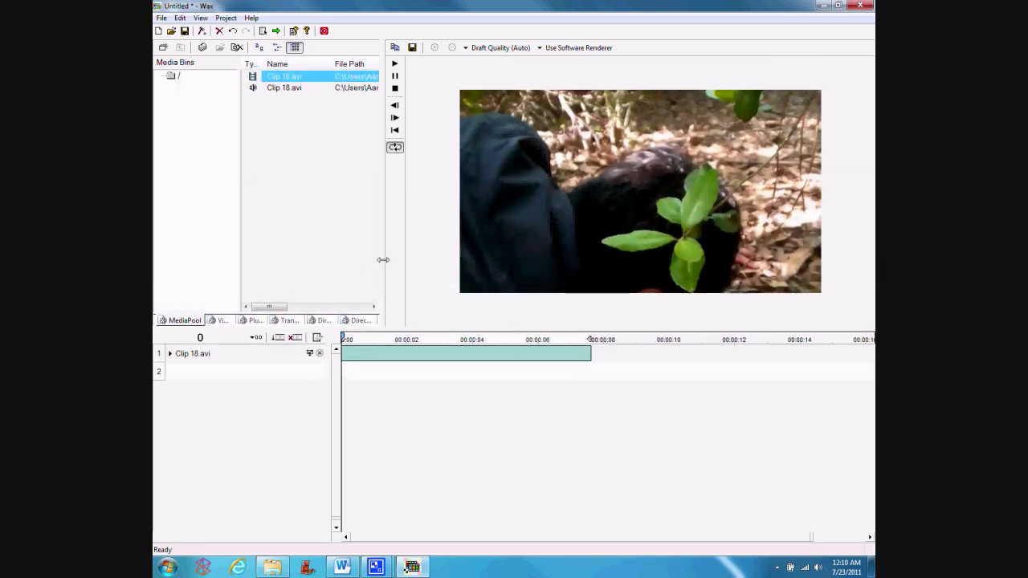
drag(384, 259, 437, 260)
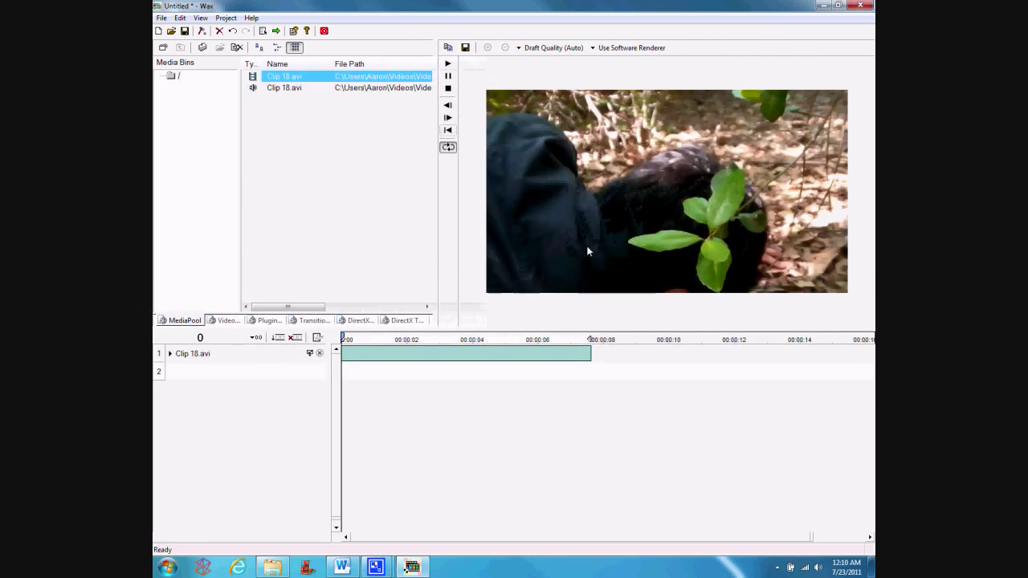
Step: Set the preview to Draft Quality (Full), widen the preview area to examine the full-size frame, and narrow it again
click(572, 50)
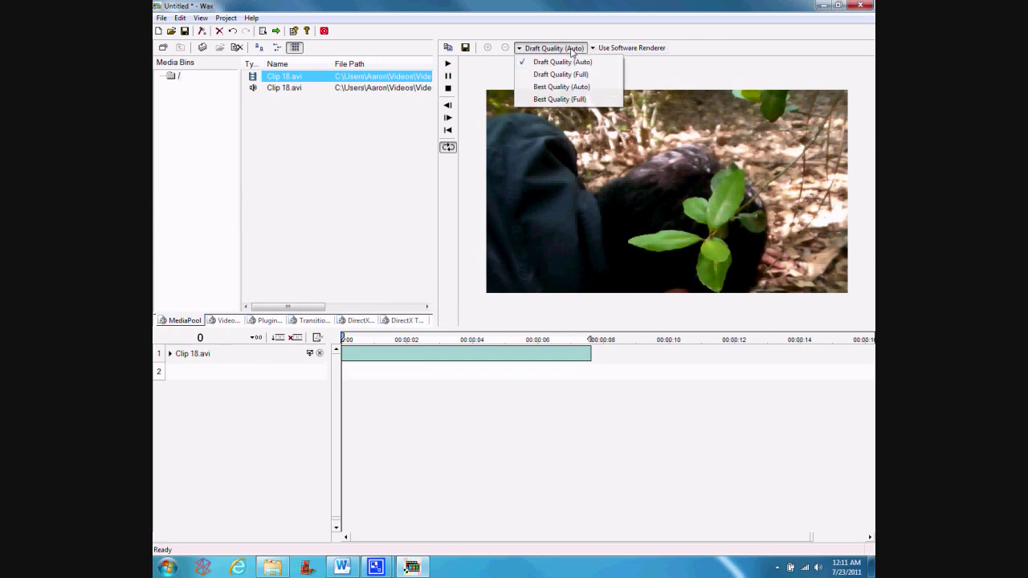
click(601, 75)
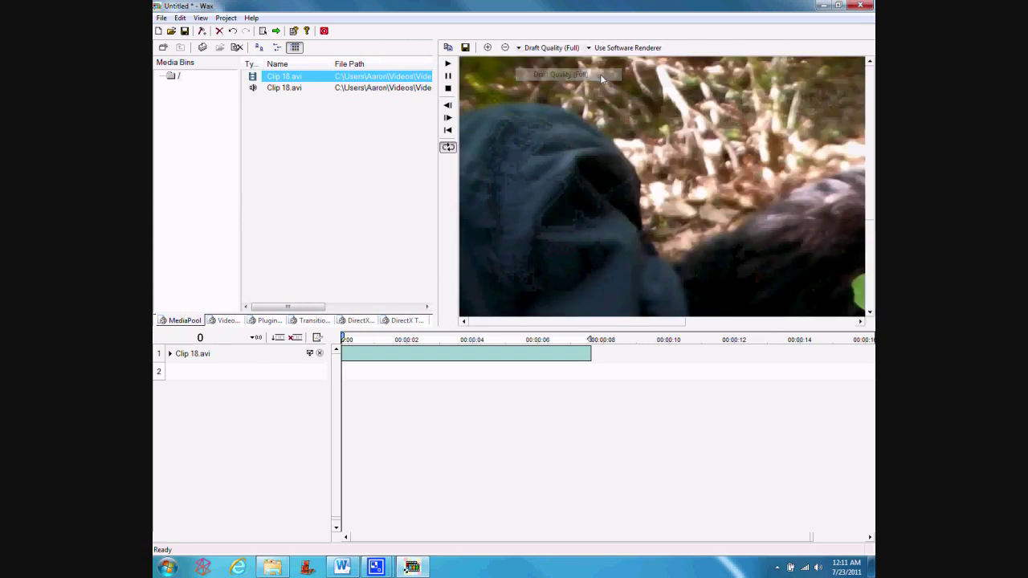
drag(489, 322, 466, 322)
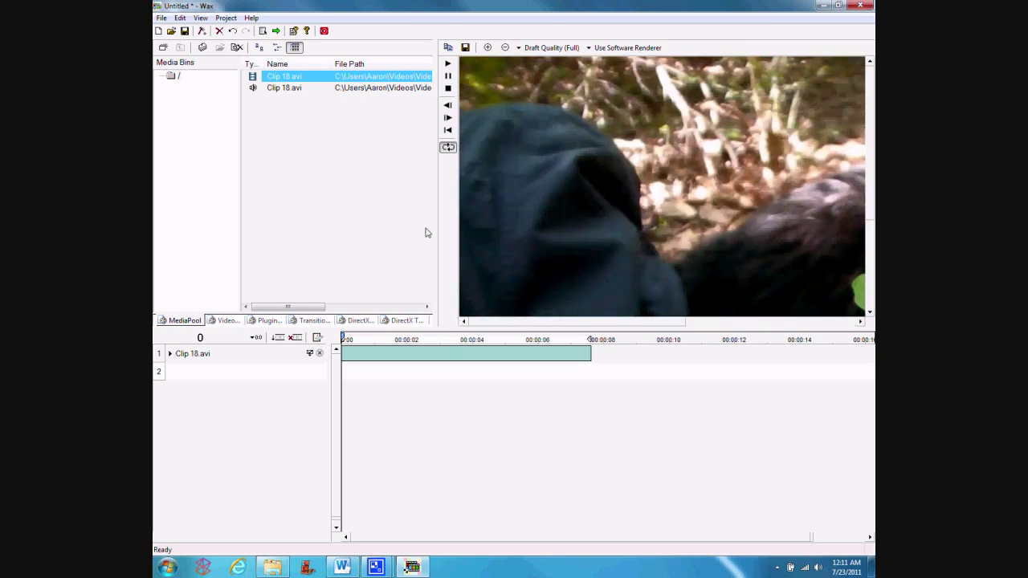
drag(438, 235, 248, 241)
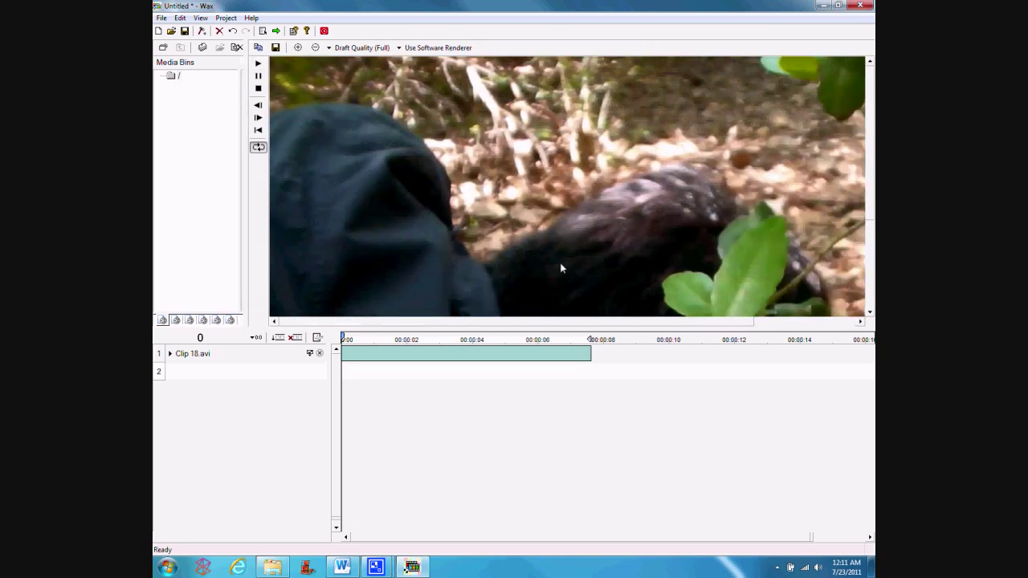
drag(584, 329, 562, 317)
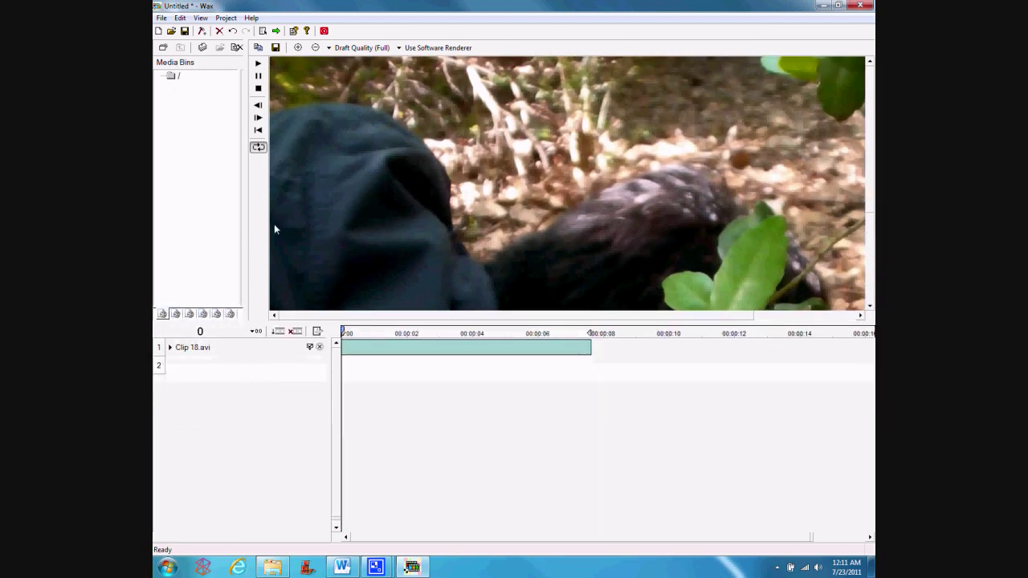
drag(244, 217, 426, 229)
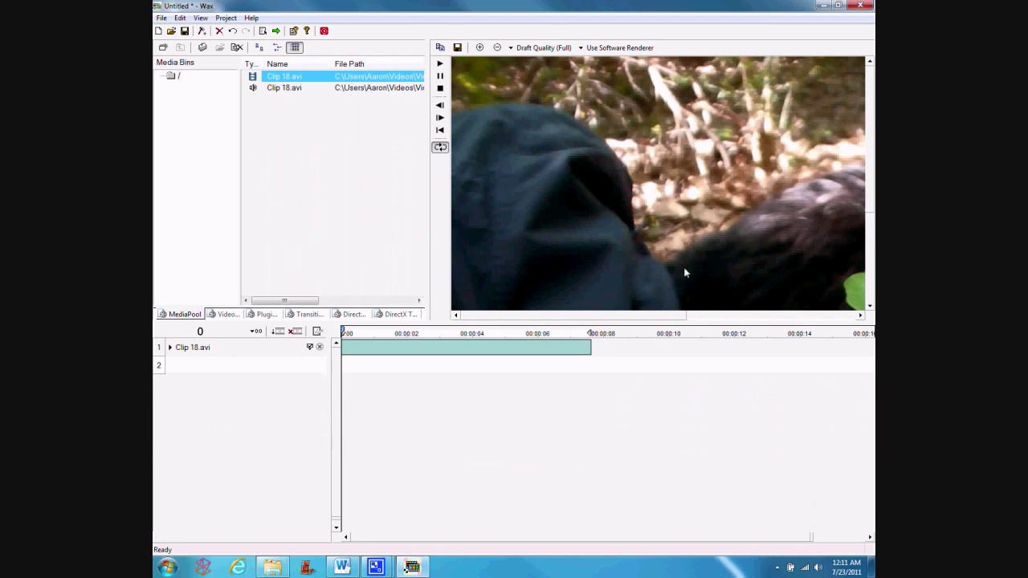
Step: Zoom the preview in and back out, and return its quality to Draft Quality (Auto)
click(479, 48)
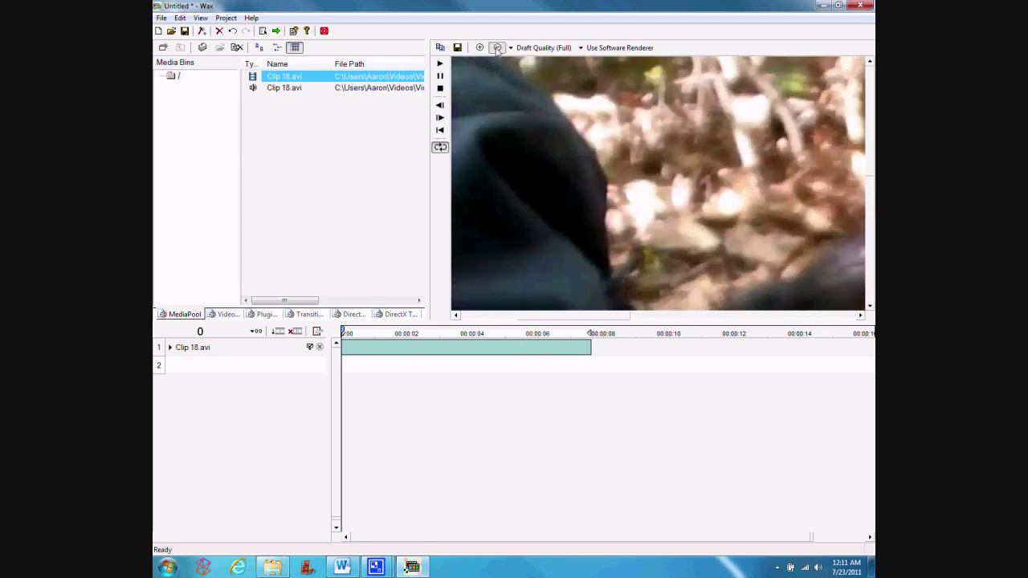
click(498, 48)
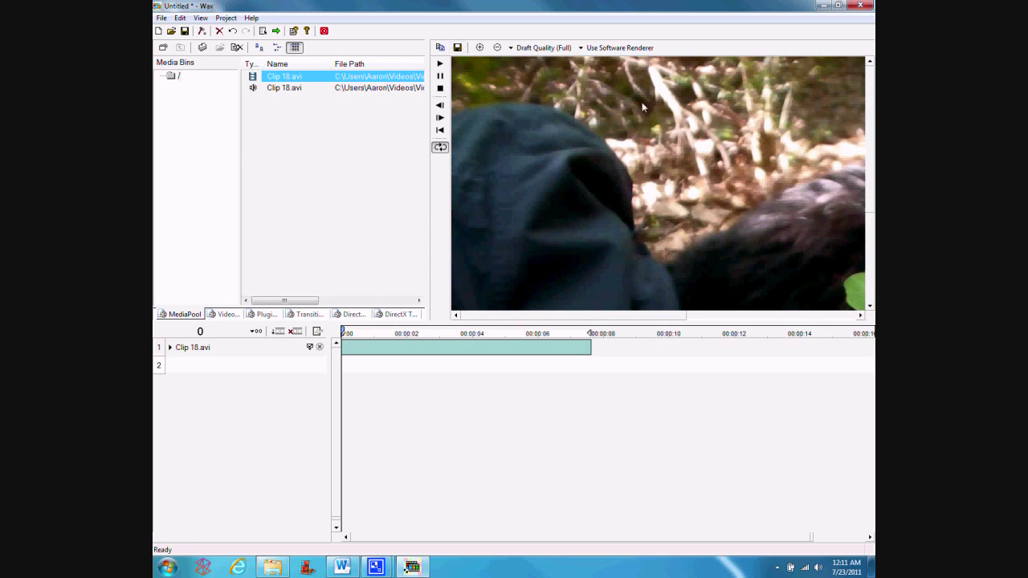
click(563, 49)
click(566, 63)
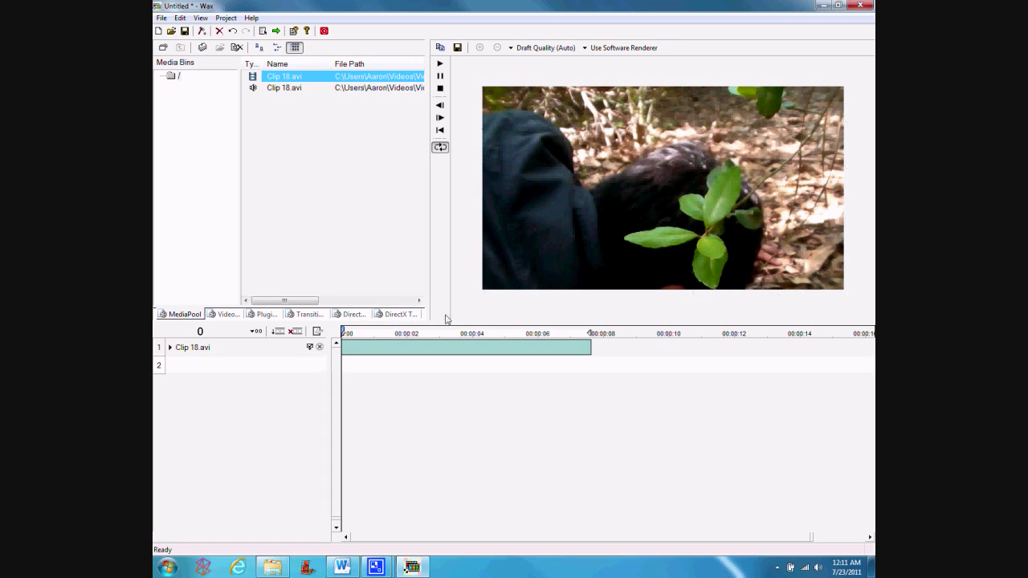
Step: Shrink the preview area's height, enlarge it again to about half the window, and widen the media pool
drag(490, 323, 494, 172)
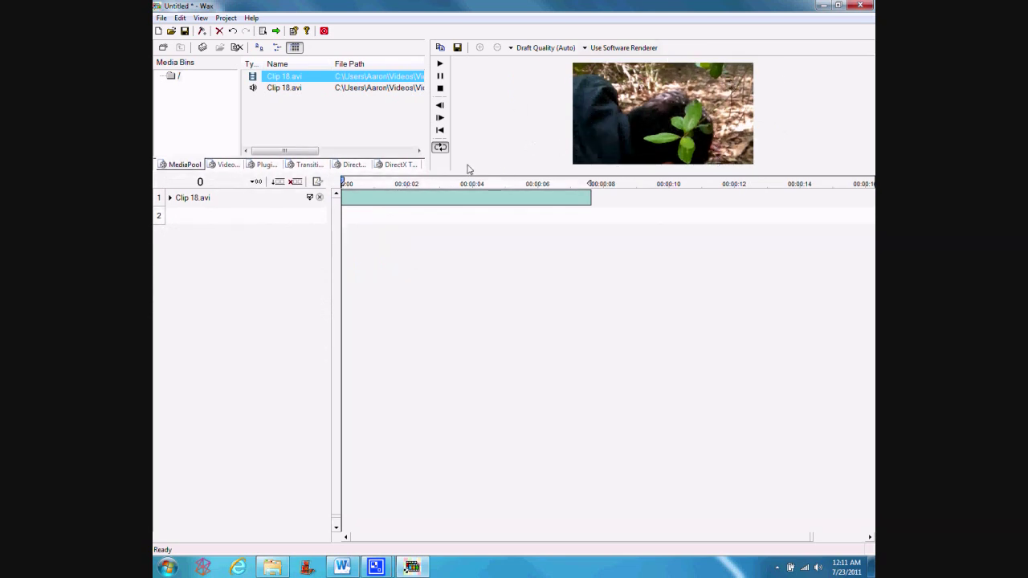
drag(475, 174, 475, 336)
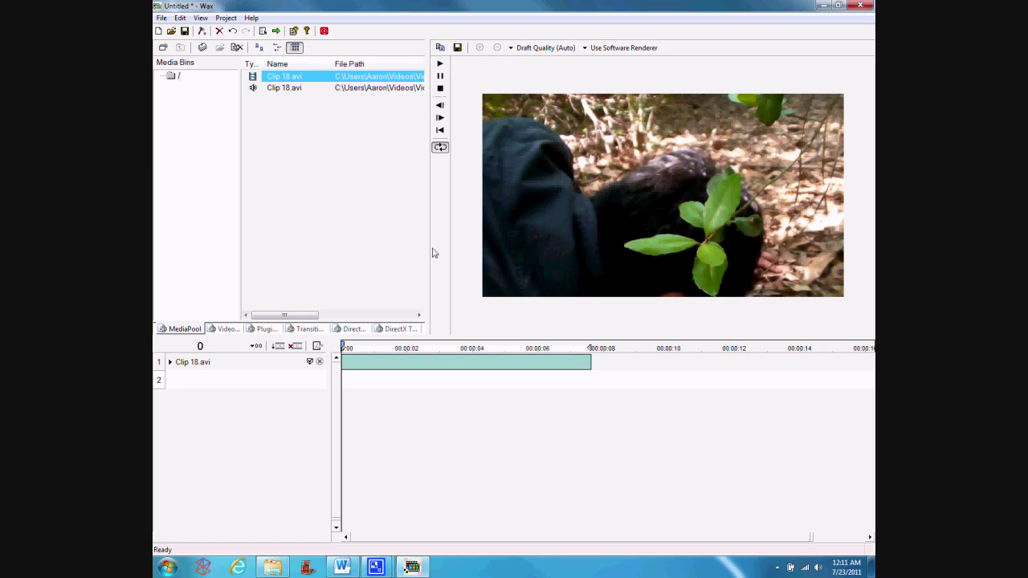
drag(431, 245, 474, 245)
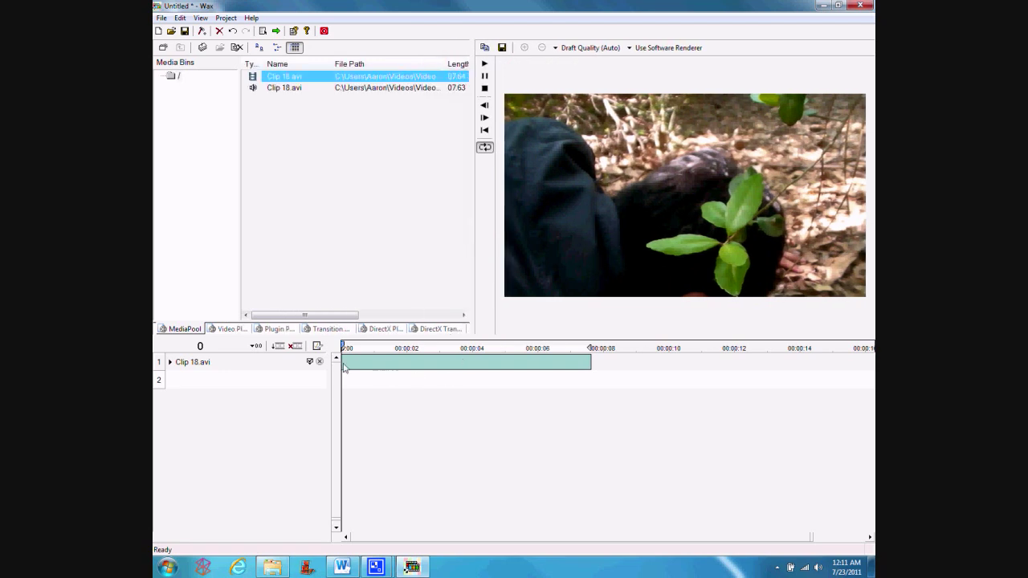